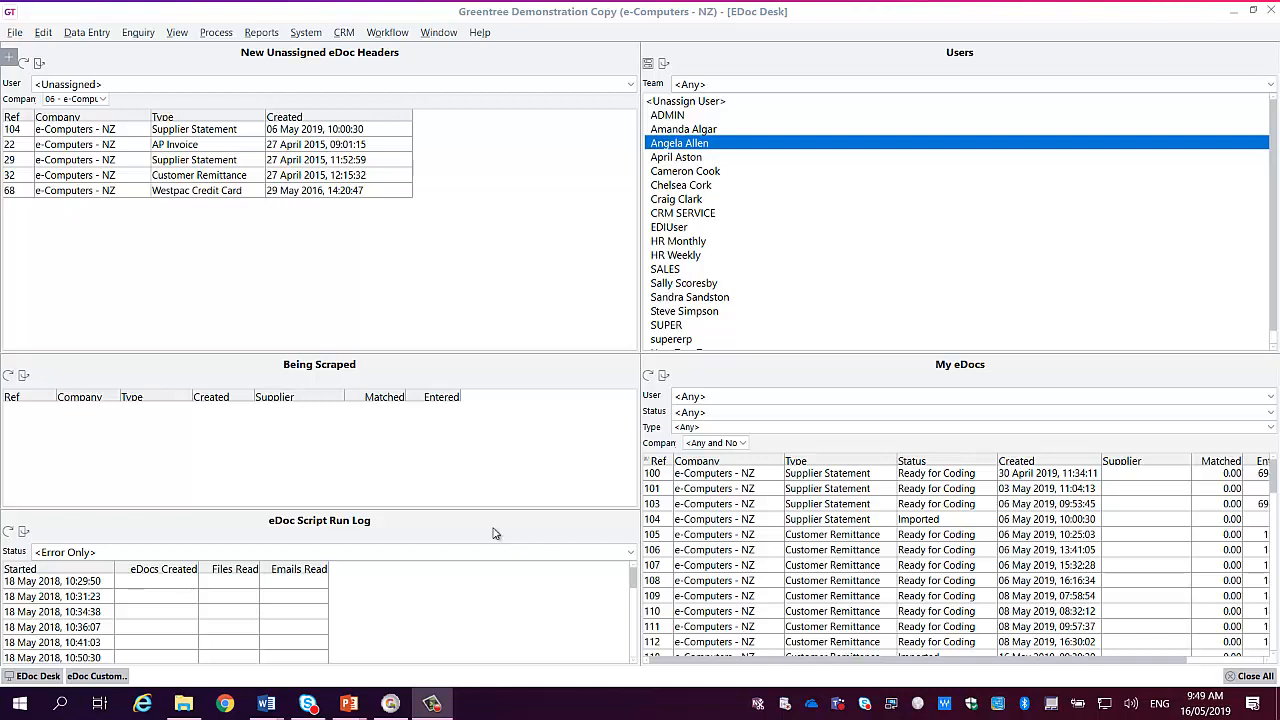
# Switch to File Explorer and show the full path of the ARRemittance folder holding the Newlands Remittance 25 MAR 19 file.
pyautogui.click(183, 703)
pyautogui.click(511, 52)
pyautogui.click(386, 54)
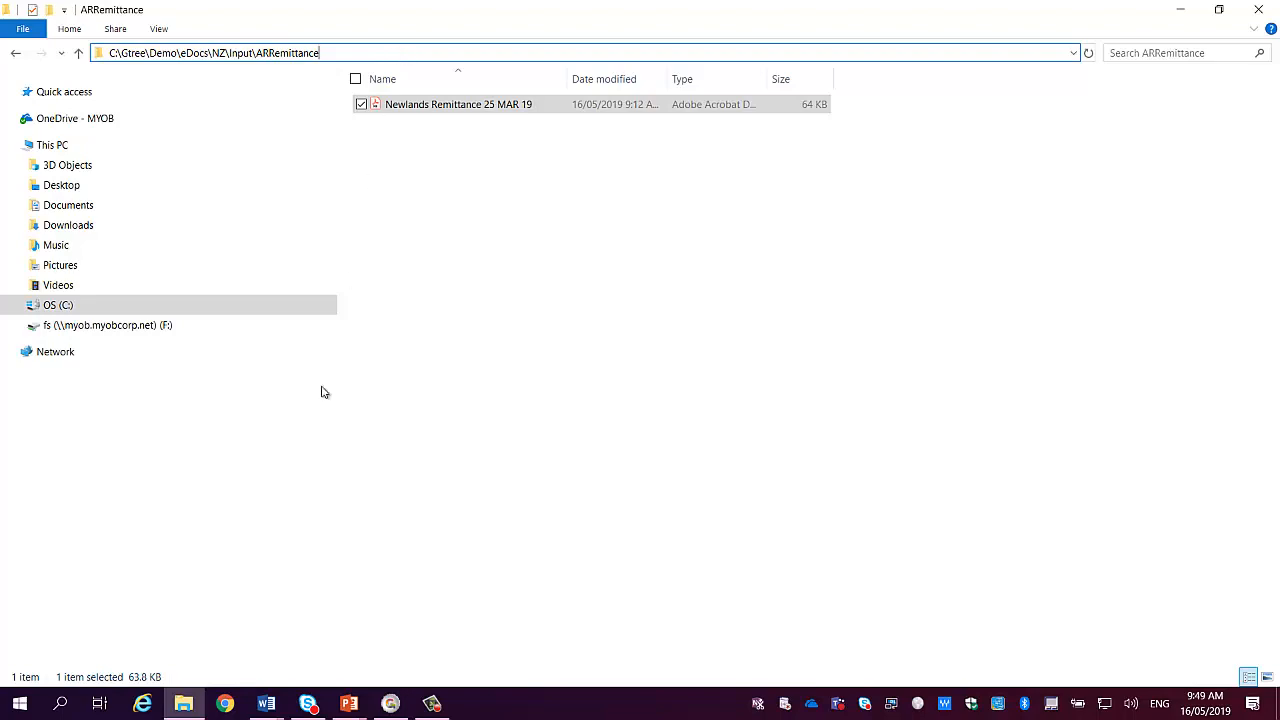
# Switch to Greentree, refresh the unassigned eDoc headers, and open Customer Remittance 119 in an enlarged window.
pyautogui.click(390, 703)
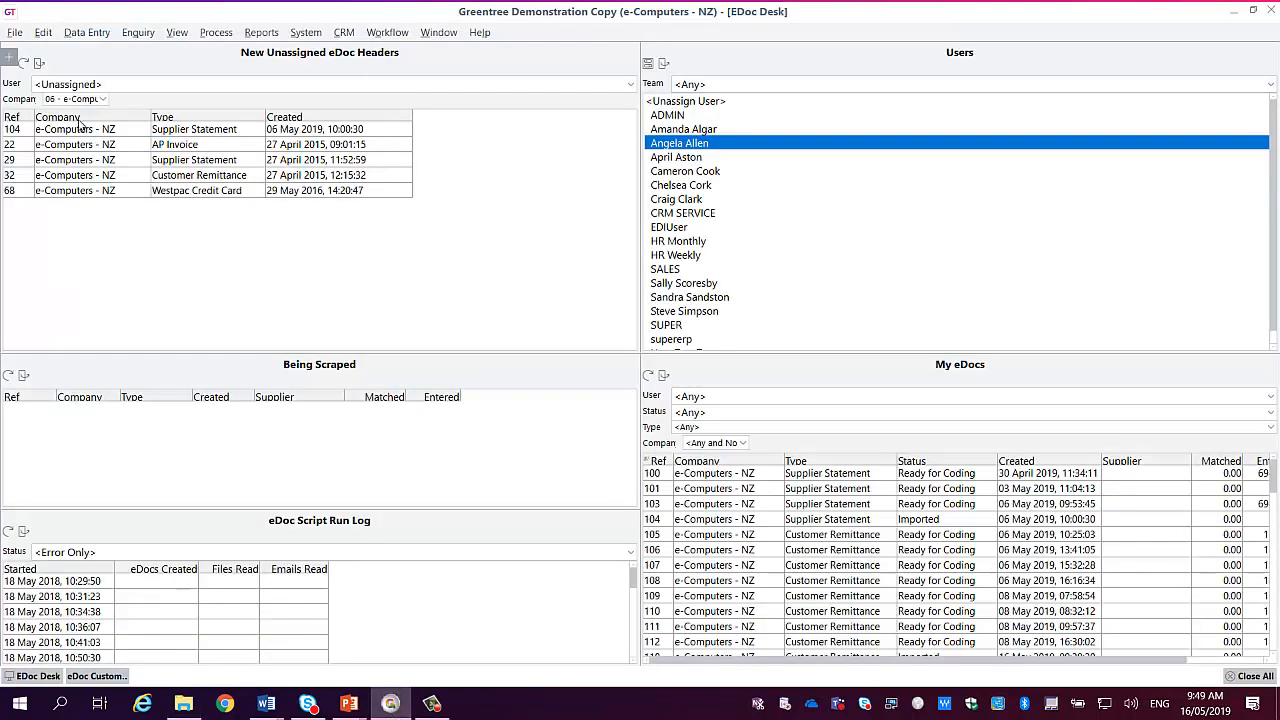
pyautogui.click(25, 64)
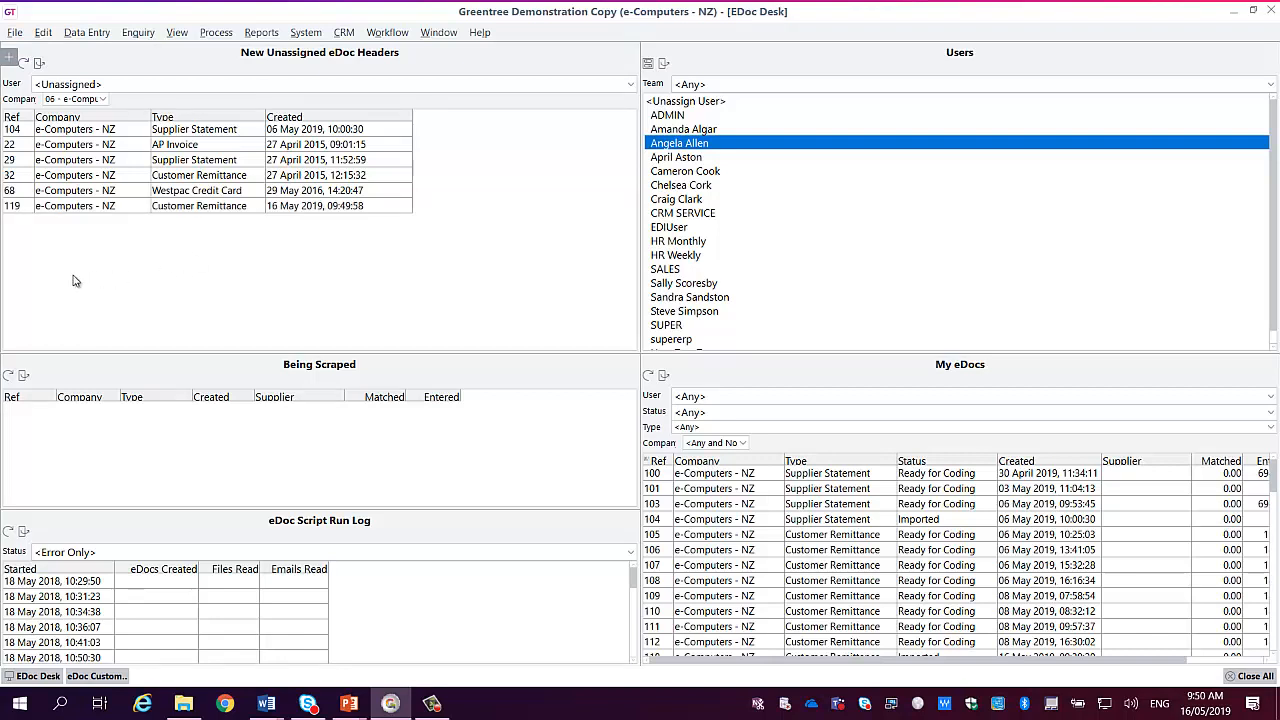
pyautogui.click(205, 208)
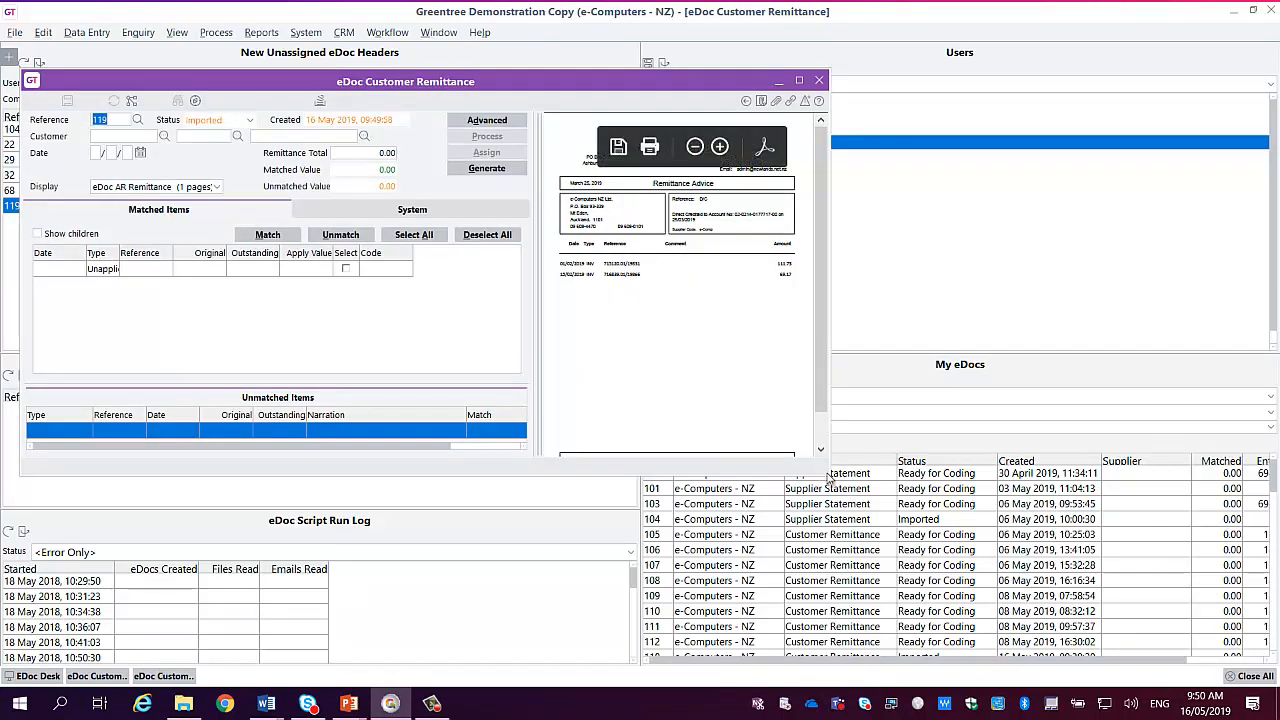
pyautogui.moveTo(829, 470); pyautogui.dragTo(1210, 650)
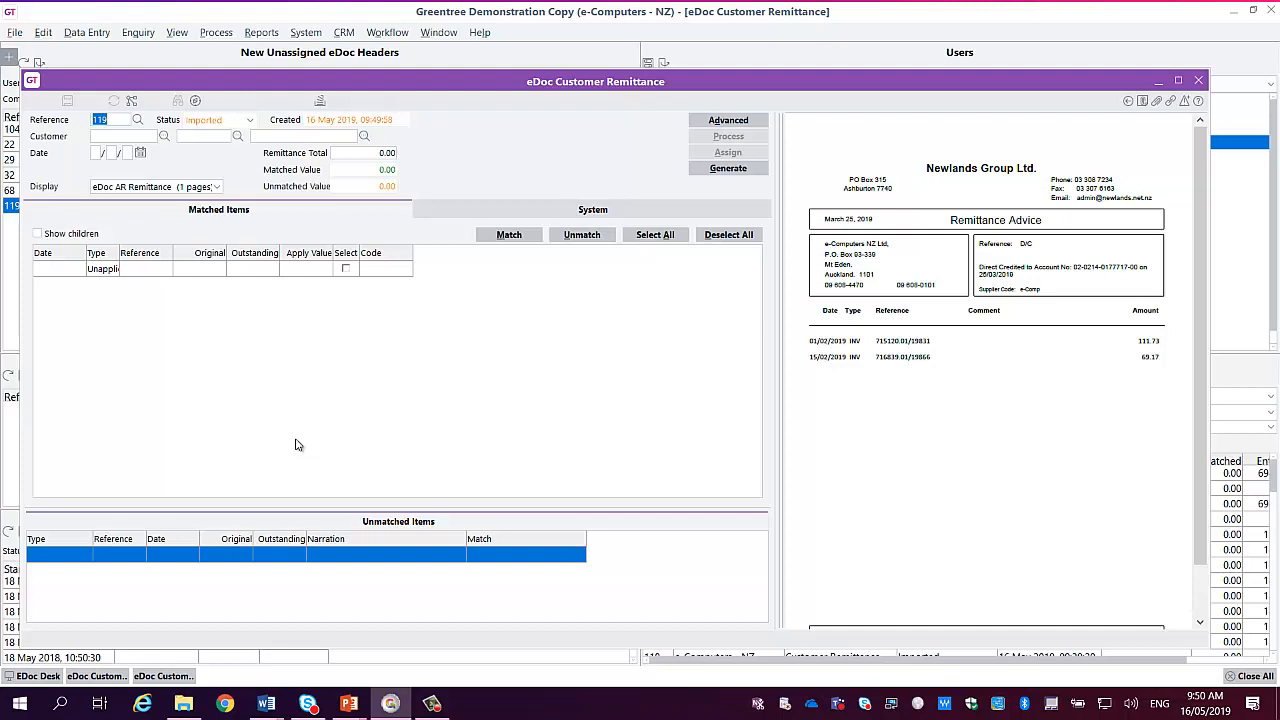
# Set the remittance's customer to Willers Primary and its date to 30/04/19.
pyautogui.click(166, 137)
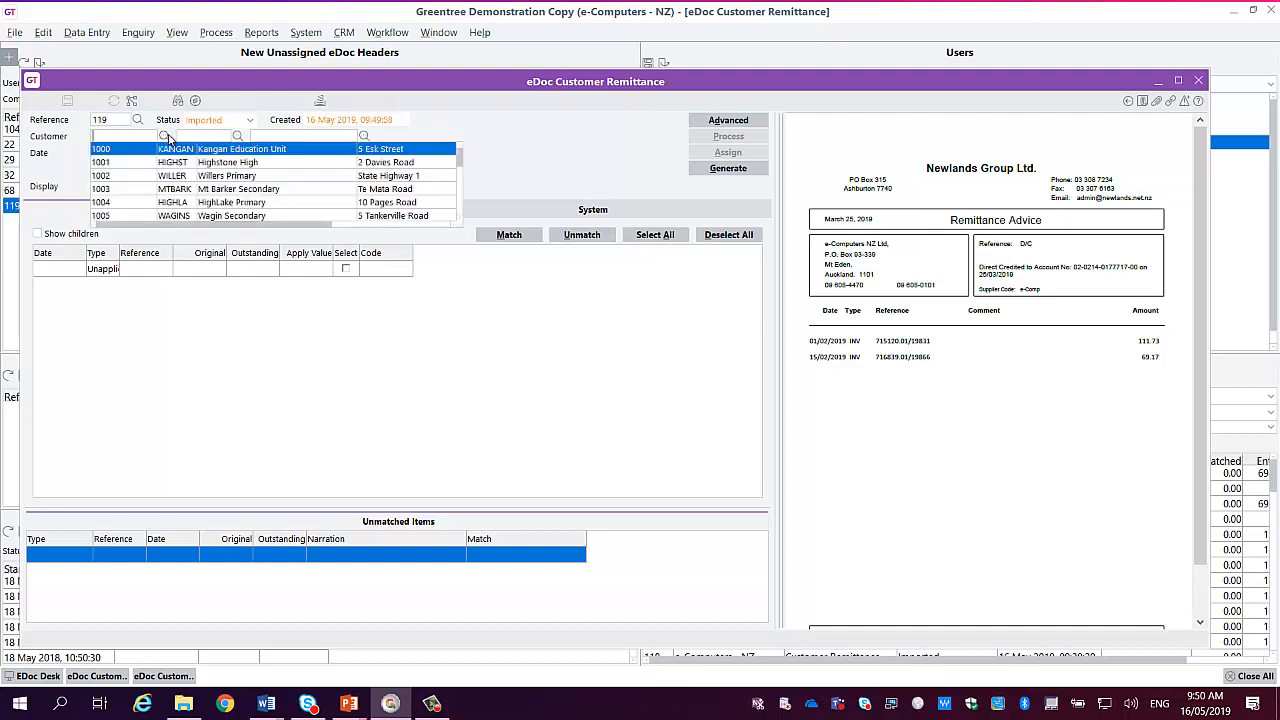
pyautogui.click(125, 177)
pyautogui.click(141, 153)
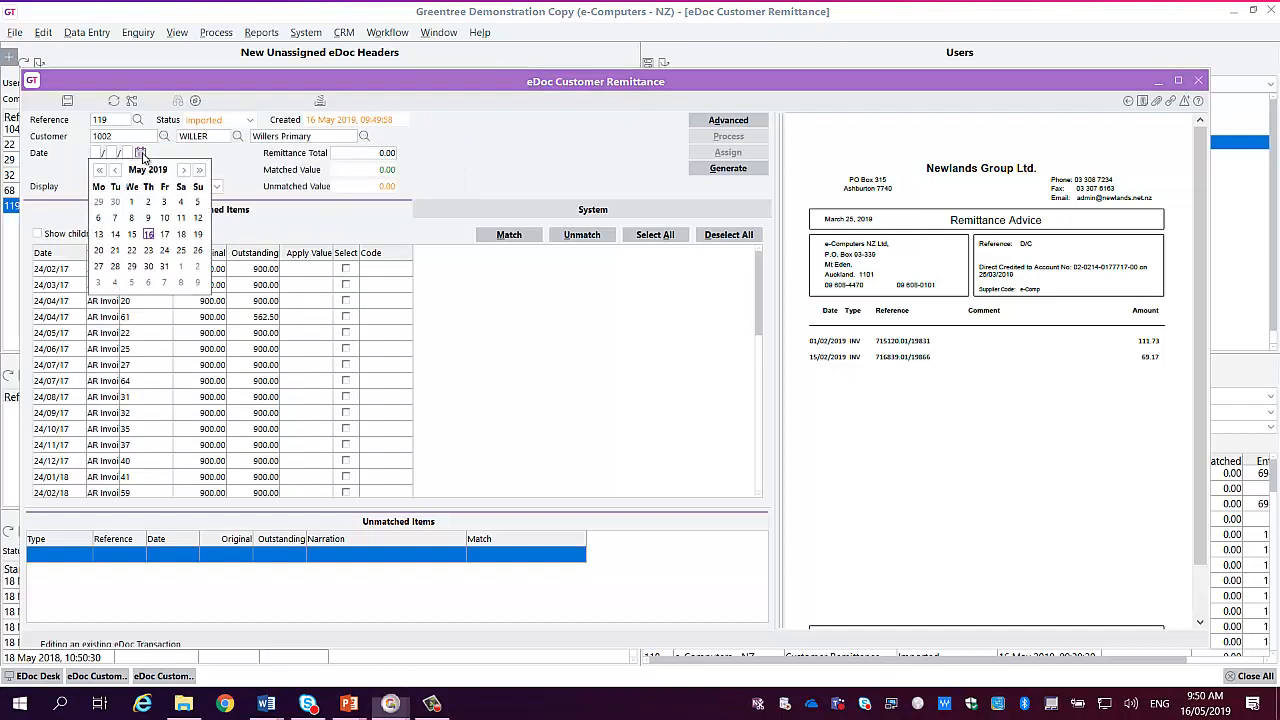
pyautogui.click(116, 201)
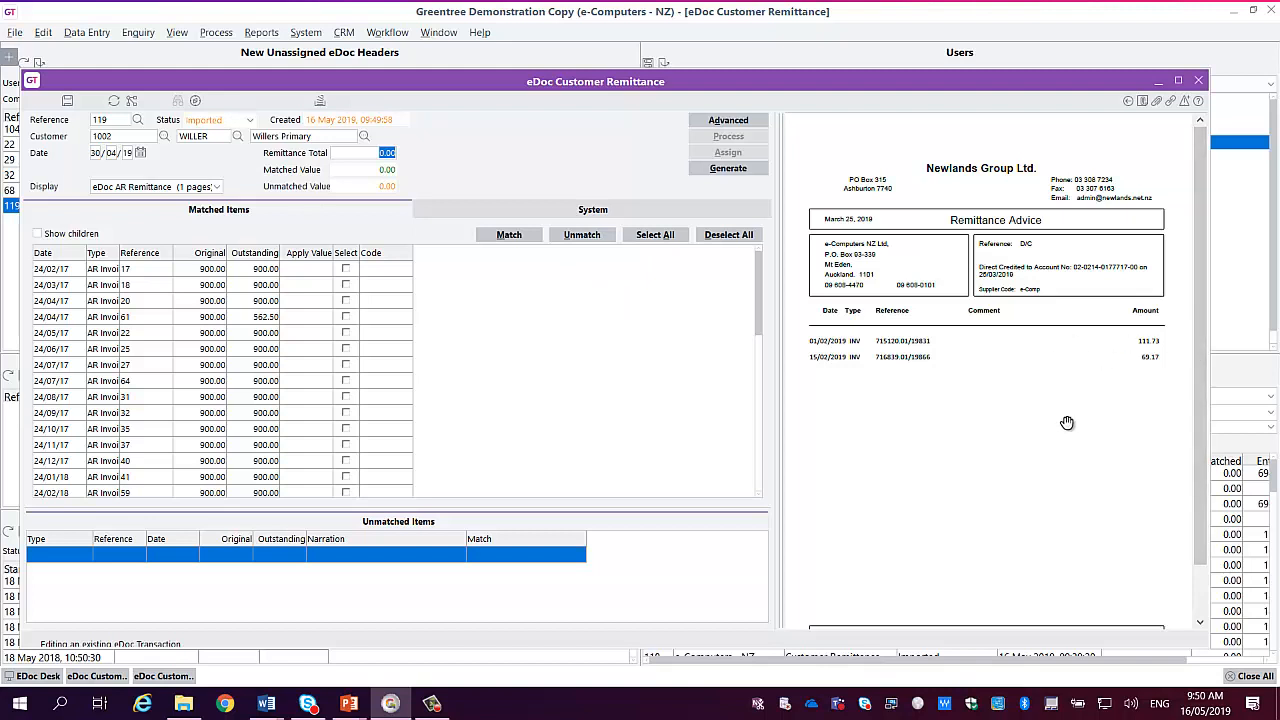
pyautogui.moveTo(762, 317); pyautogui.dragTo(757, 430)
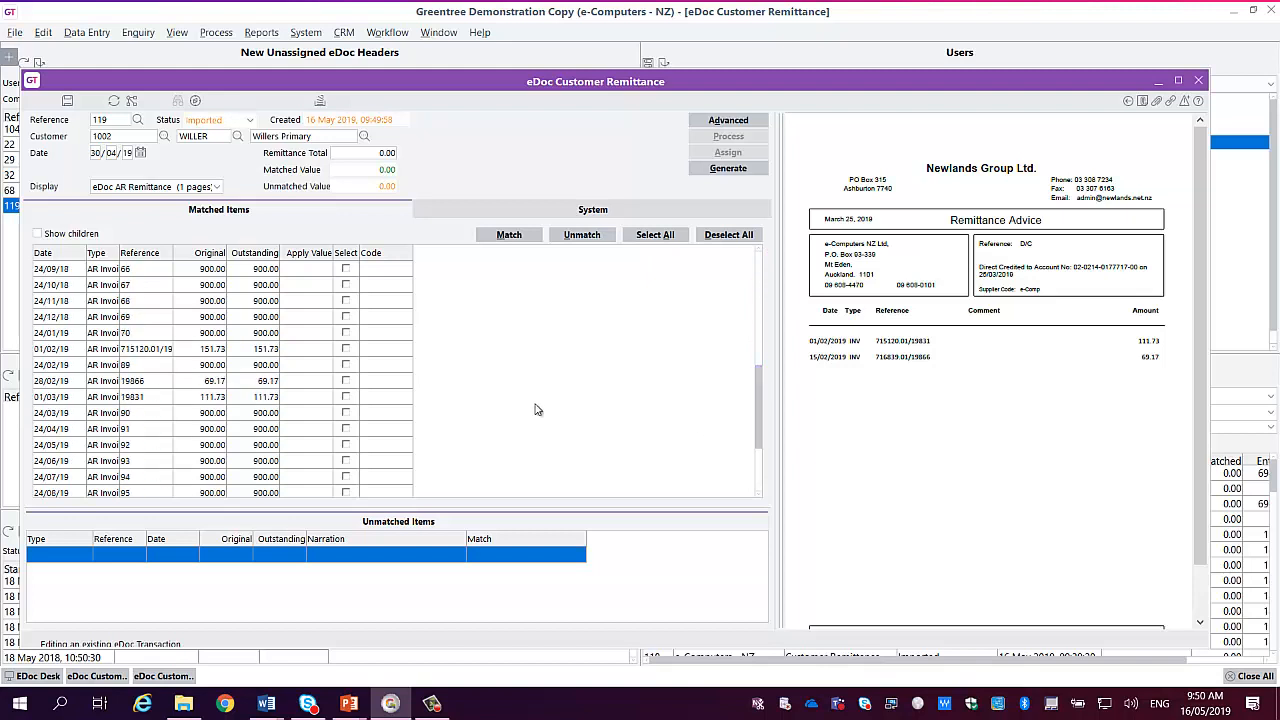
pyautogui.click(346, 383)
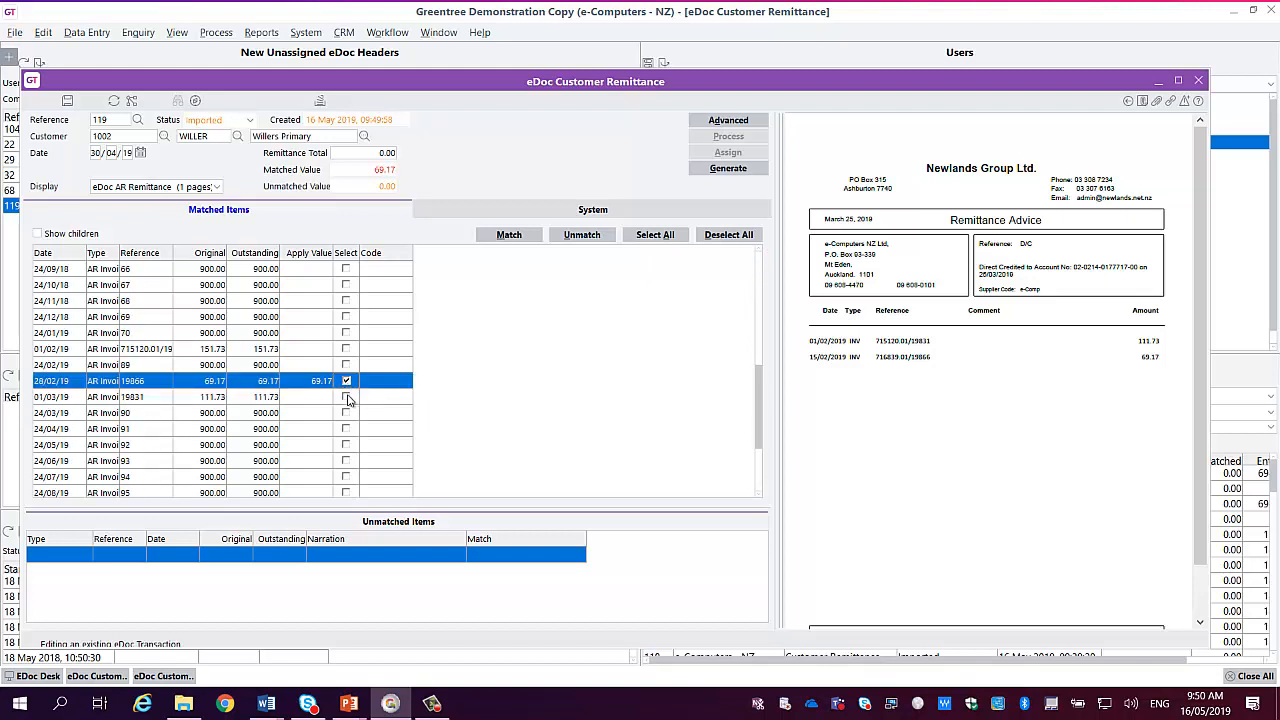
pyautogui.click(346, 382)
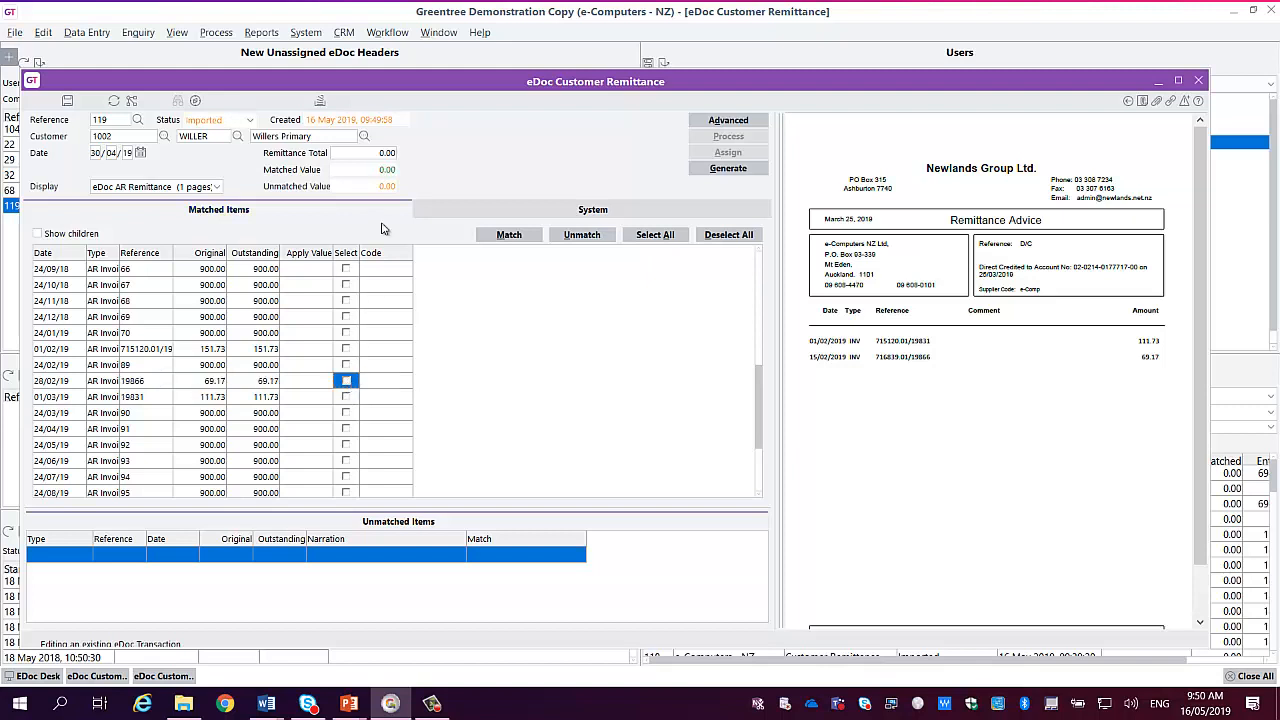
# Set the remittance total to 180.90 from the advice and select invoices 19866 and 19831 for payment.
pyautogui.click(355, 152)
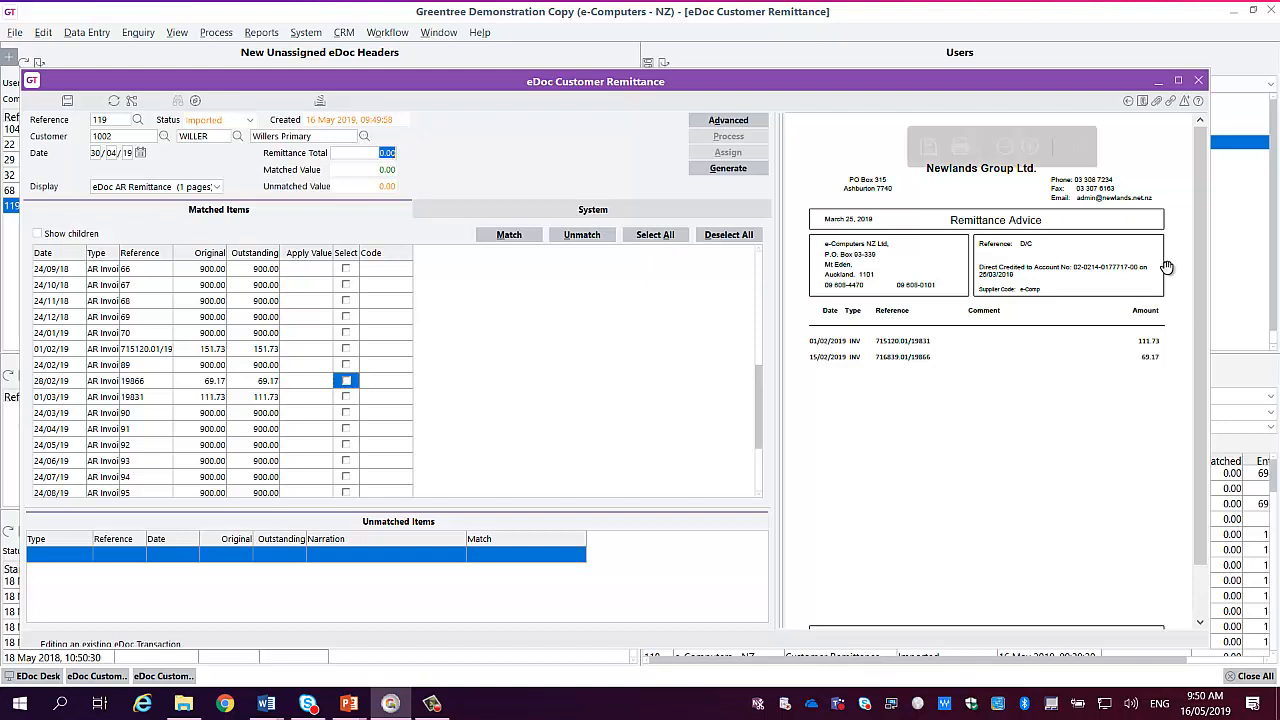
pyautogui.moveTo(1202, 352); pyautogui.dragTo(1203, 392)
pyautogui.click(368, 153)
pyautogui.write('180.90')
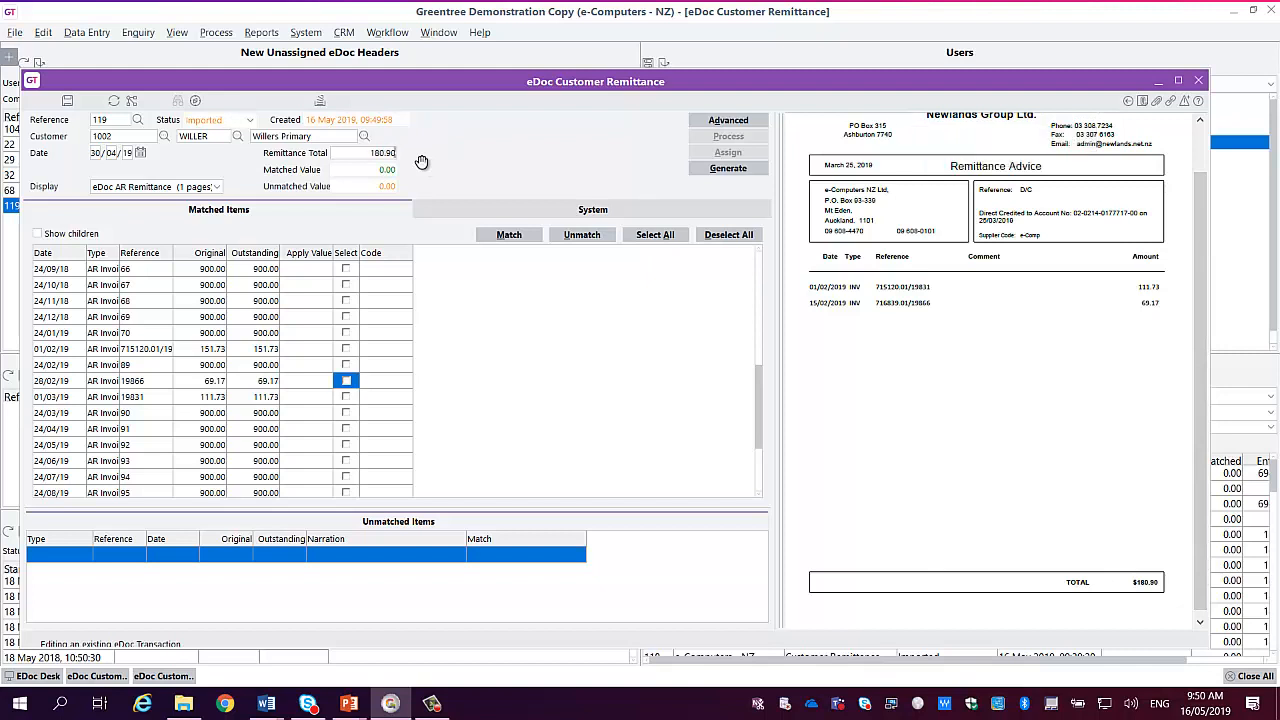
pyautogui.press('Tab')
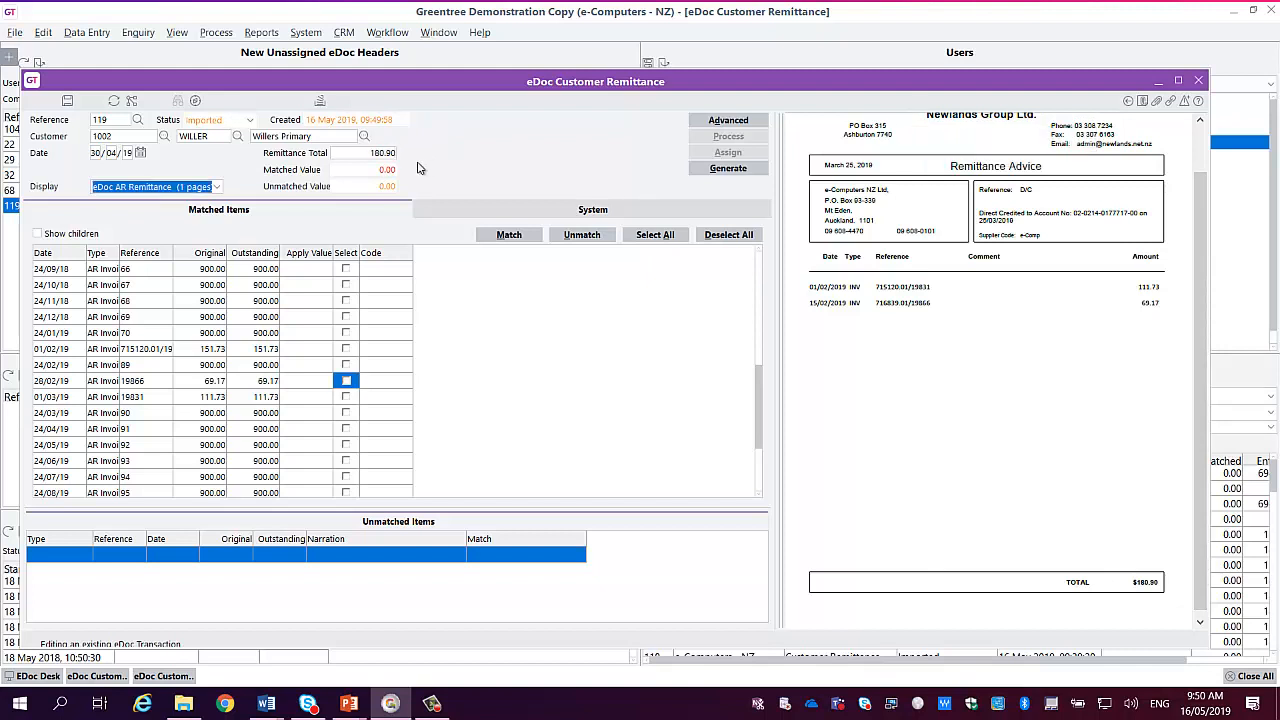
pyautogui.click(346, 381)
pyautogui.click(347, 398)
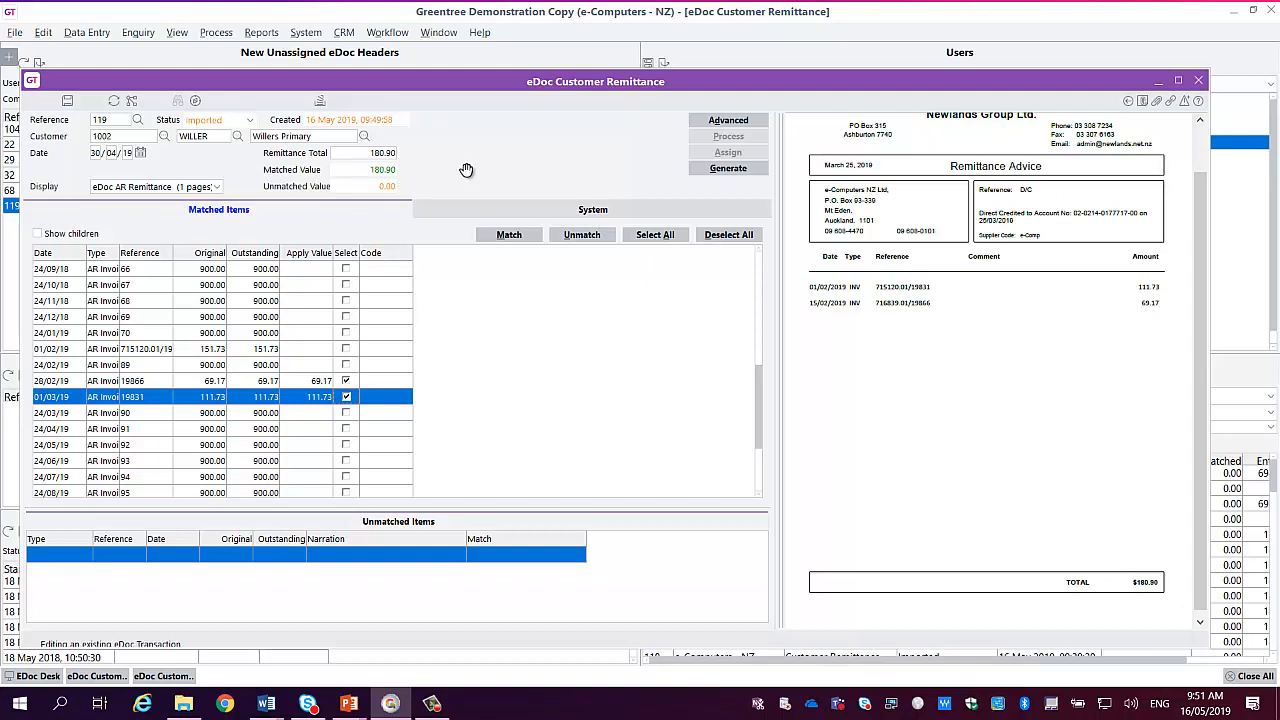
# Try a remittance total of 180.91 against the matched value, and set it back to 180.90.
pyautogui.doubleClick(386, 154)
pyautogui.write('180.91')
pyautogui.press('Tab')
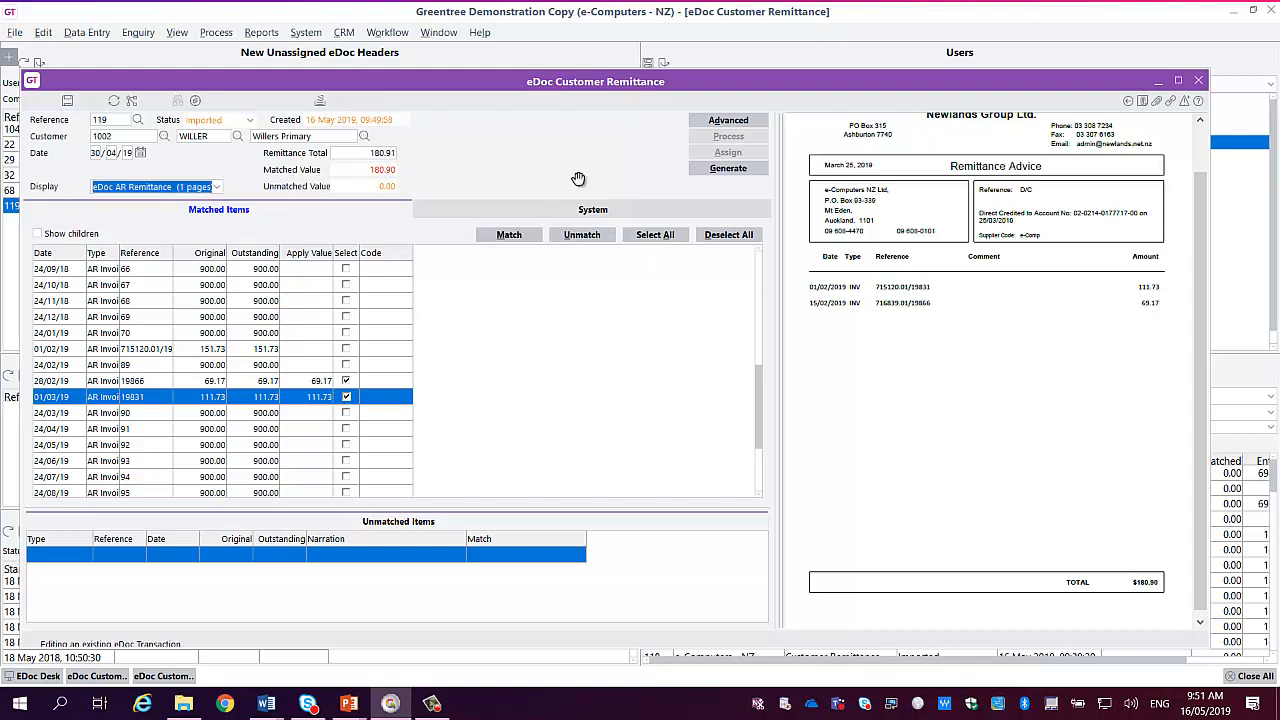
pyautogui.click(363, 155)
pyautogui.write('18')
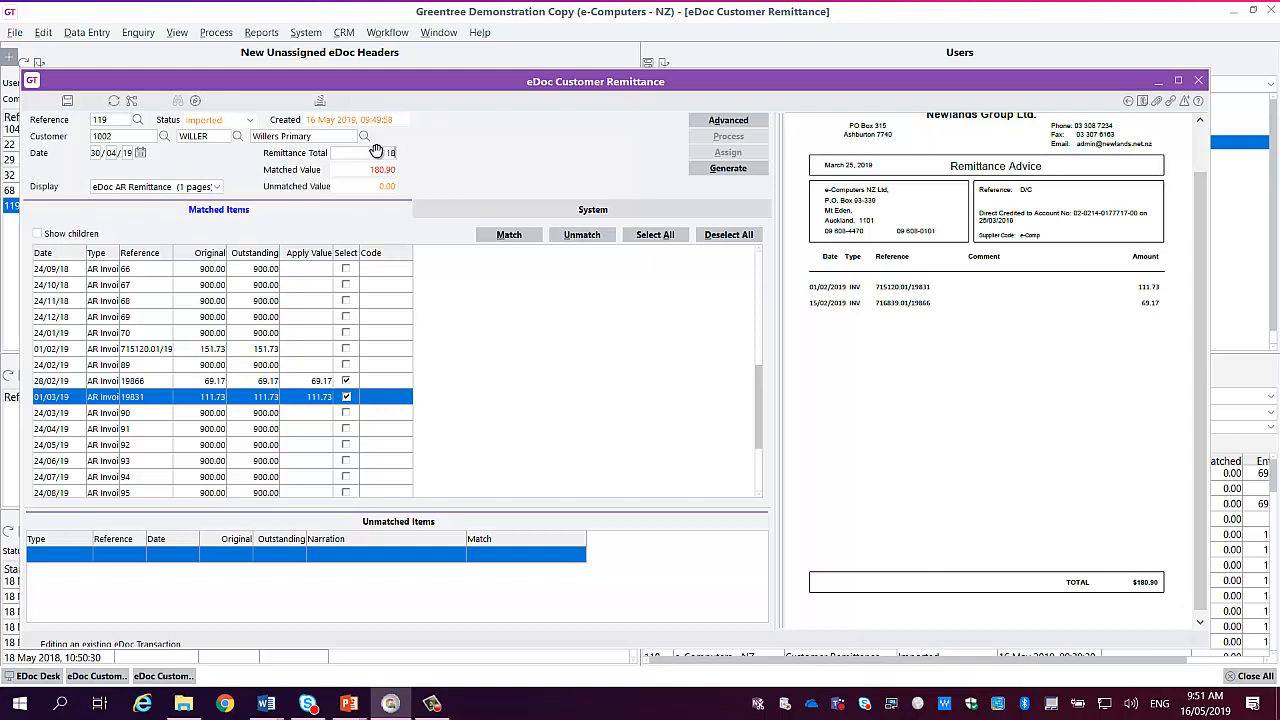
pyautogui.write('0.9')
pyautogui.press('Tab')
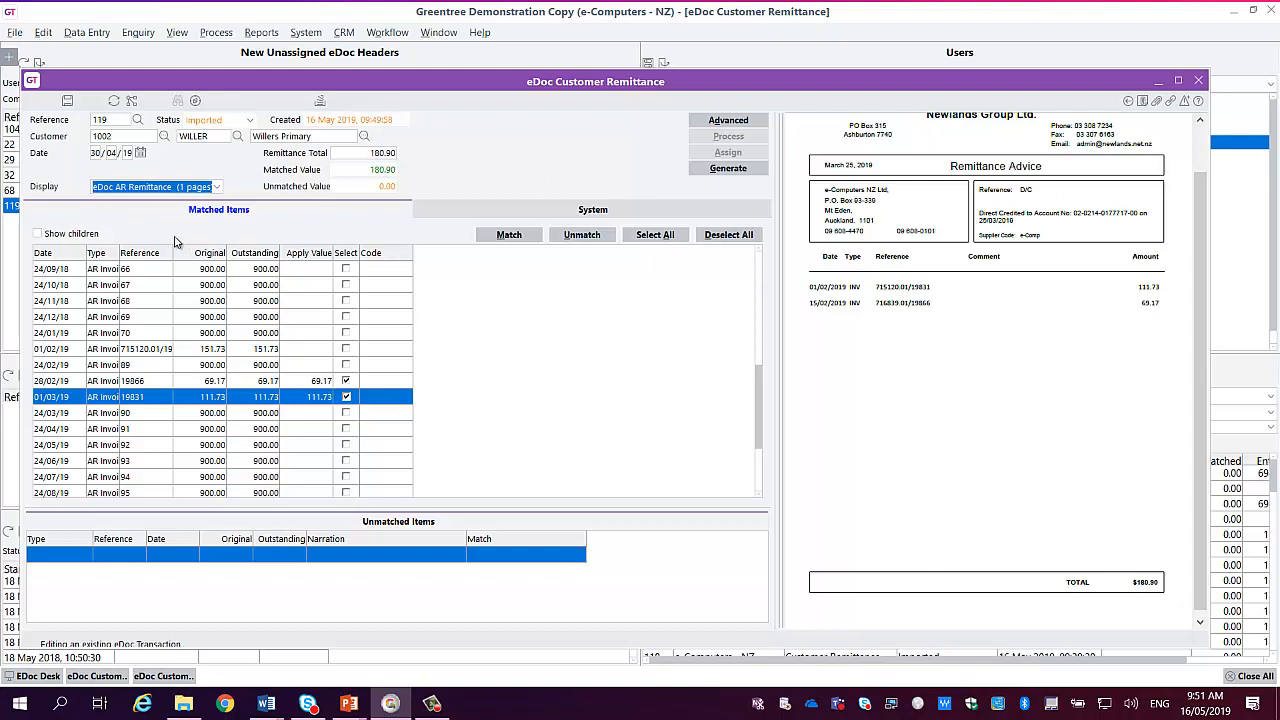
# Show the child customers' items briefly, hide them again, and generate the receipt from the remittance.
pyautogui.click(38, 234)
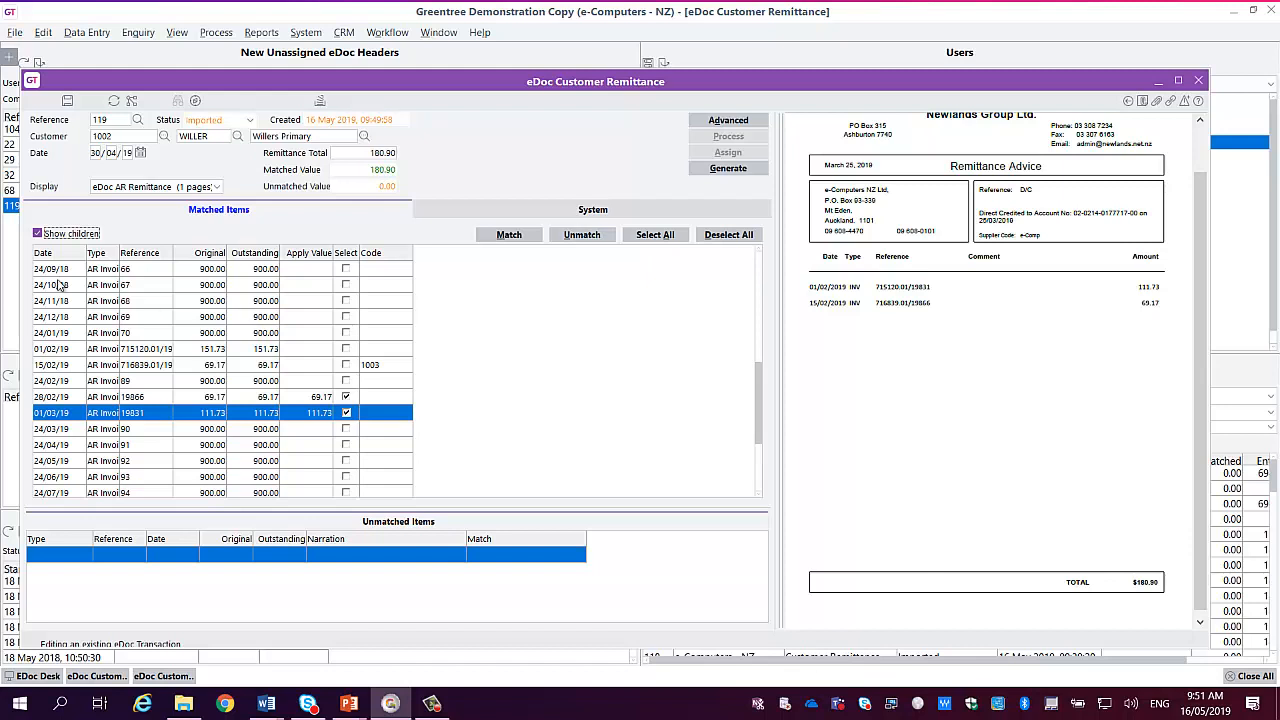
pyautogui.click(37, 234)
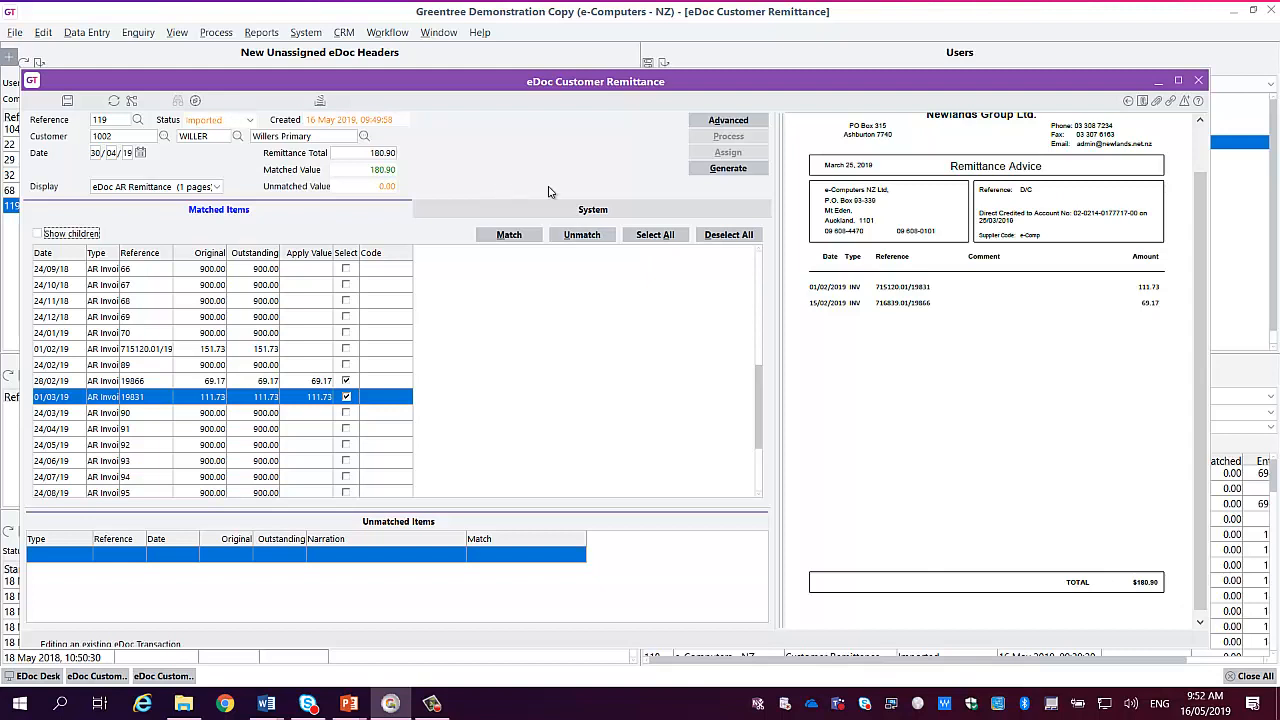
pyautogui.click(728, 170)
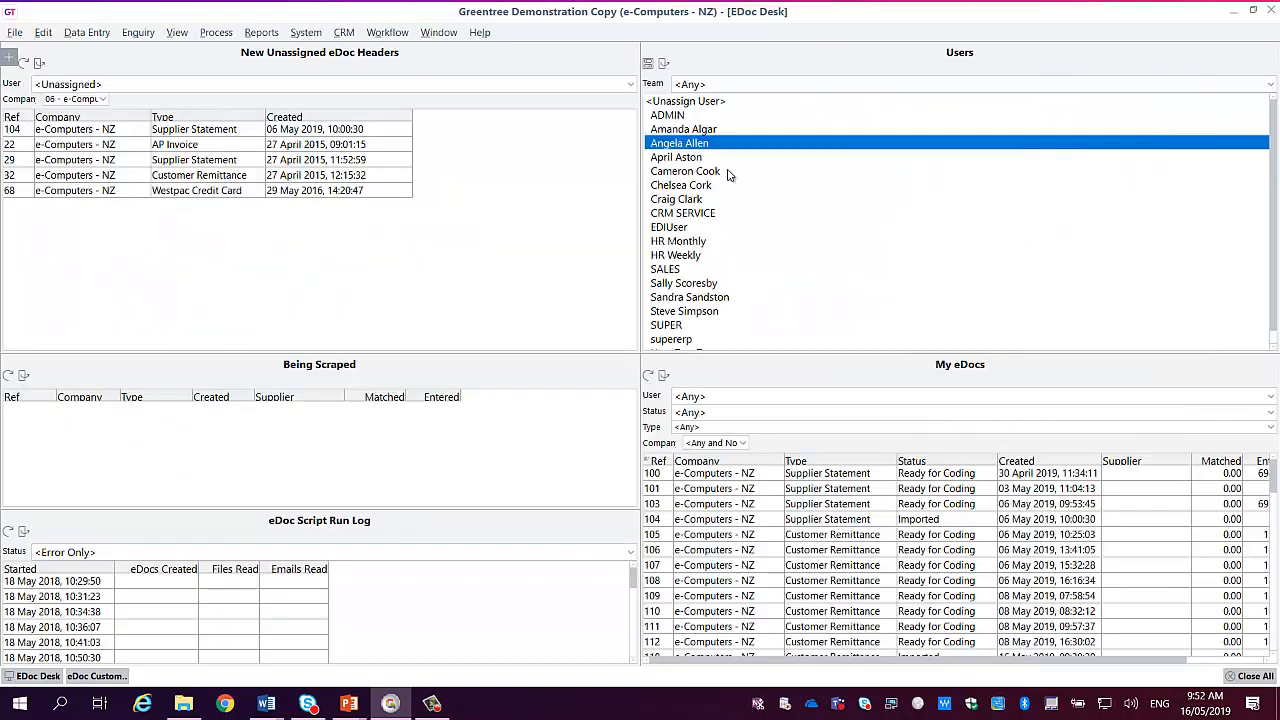
# Open the Accounts Receivable Receipt Entry form and display the last receipt.
pyautogui.click(92, 40)
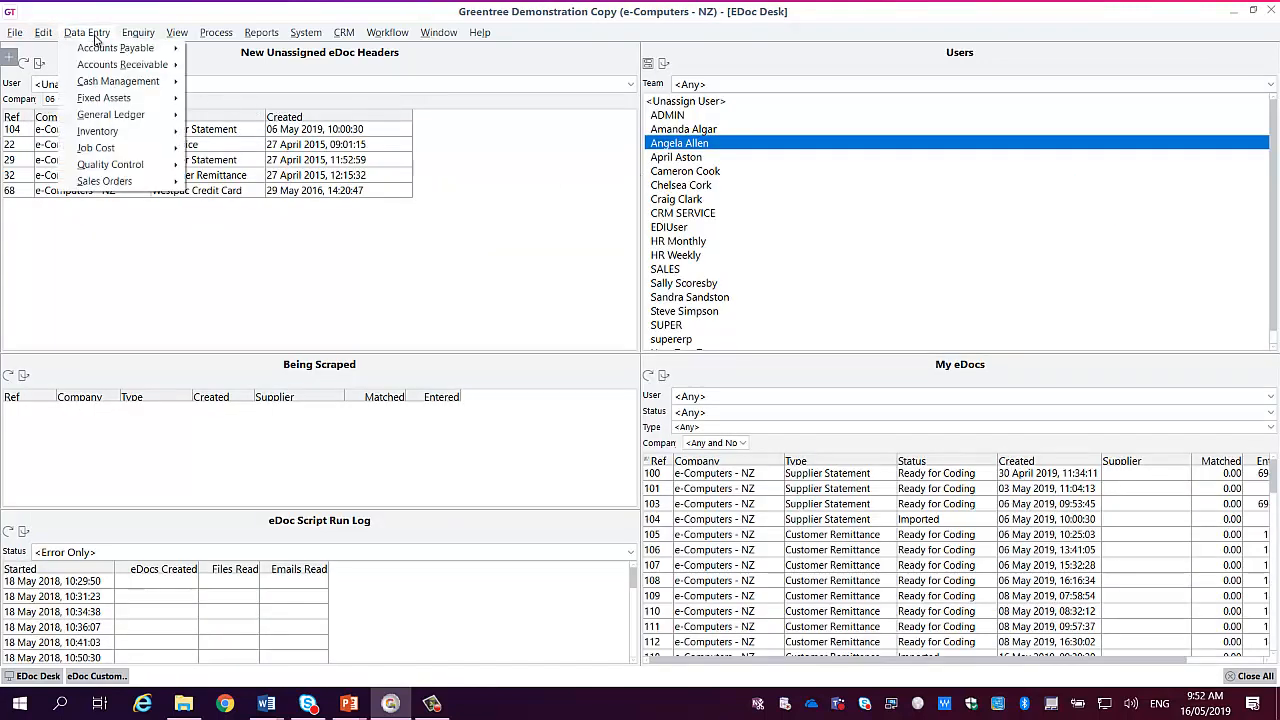
pyautogui.moveTo(122, 68)
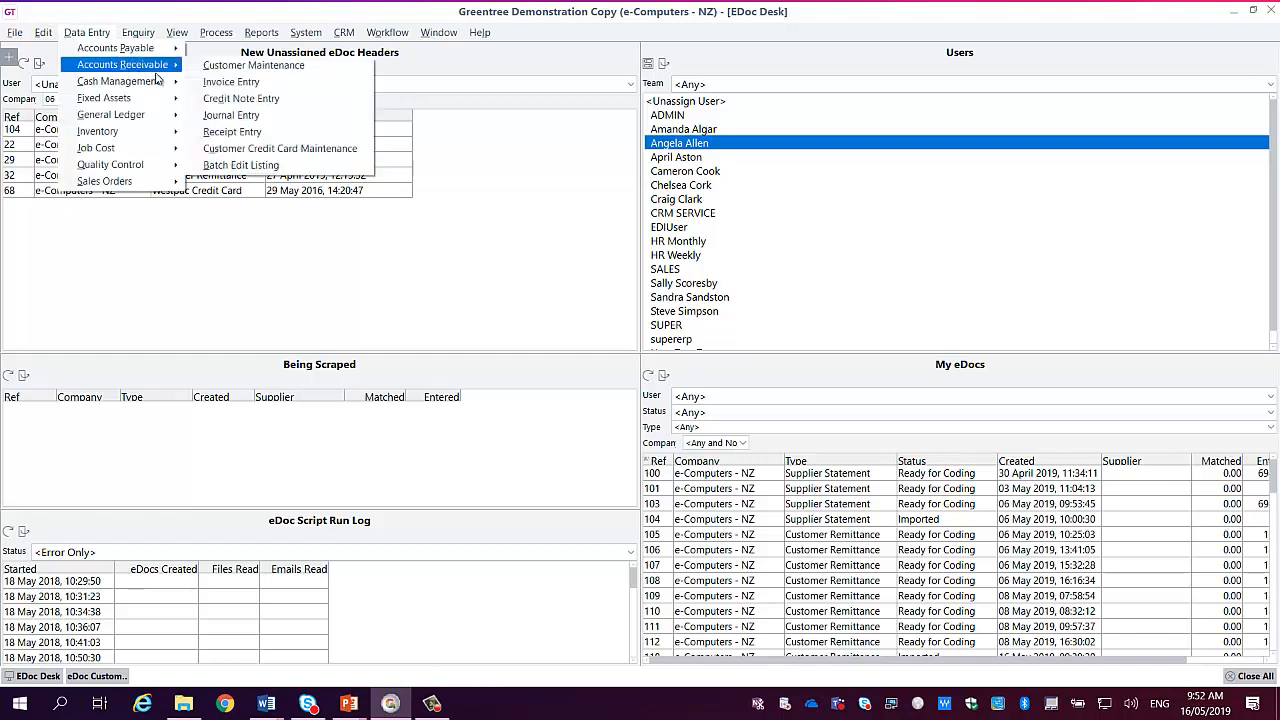
pyautogui.click(228, 131)
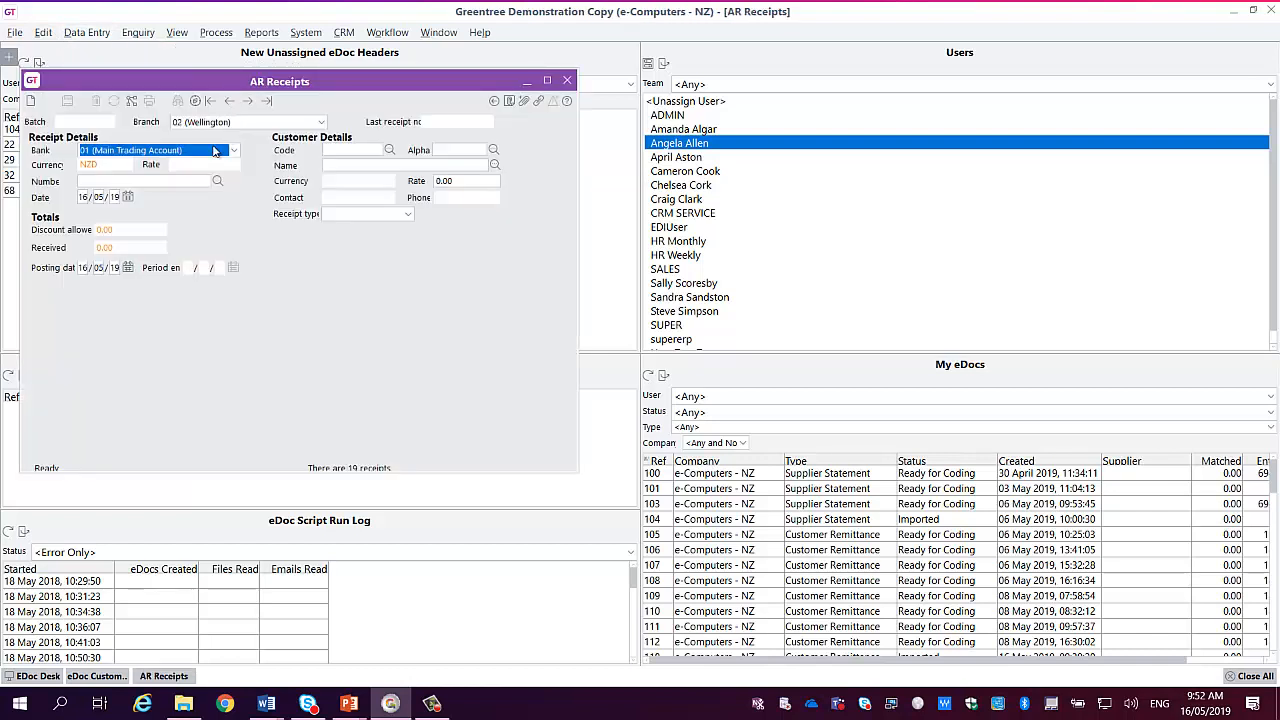
pyautogui.click(264, 101)
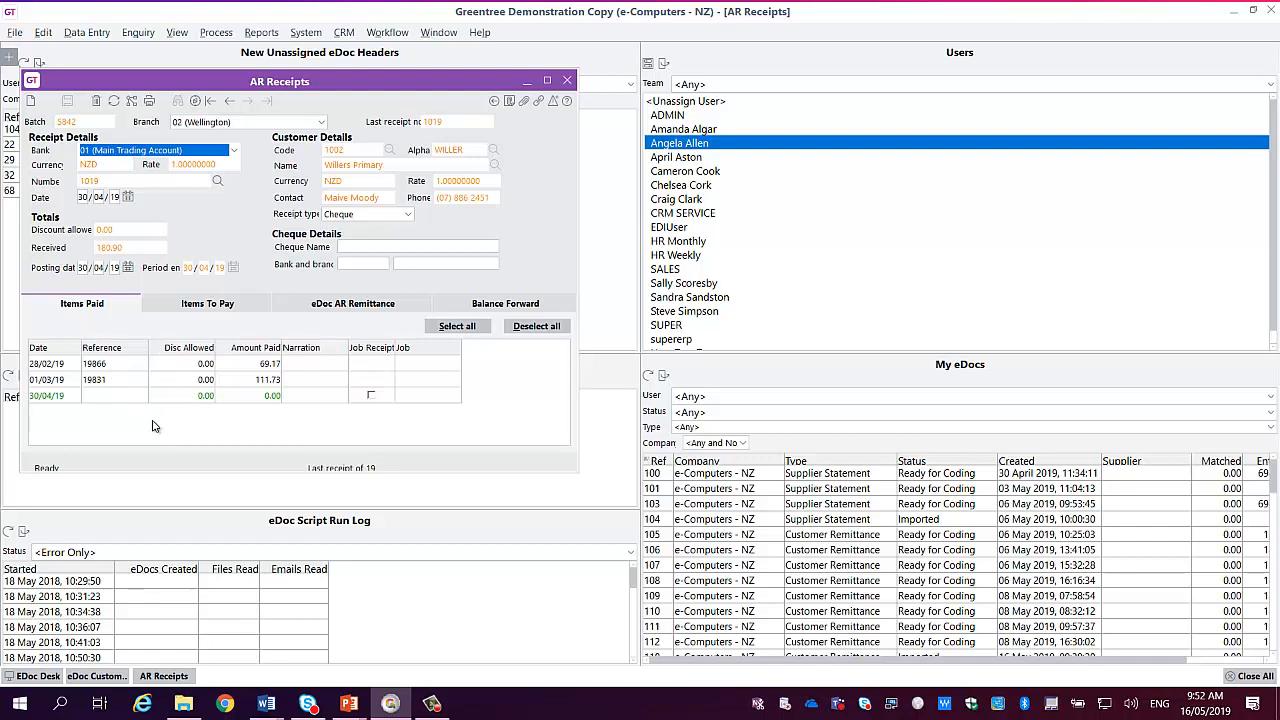
# Inspect remittance 119 from the receipt's eDoc AR Remittance list with the Status column widened, and return to the receipt's paid items.
pyautogui.click(350, 305)
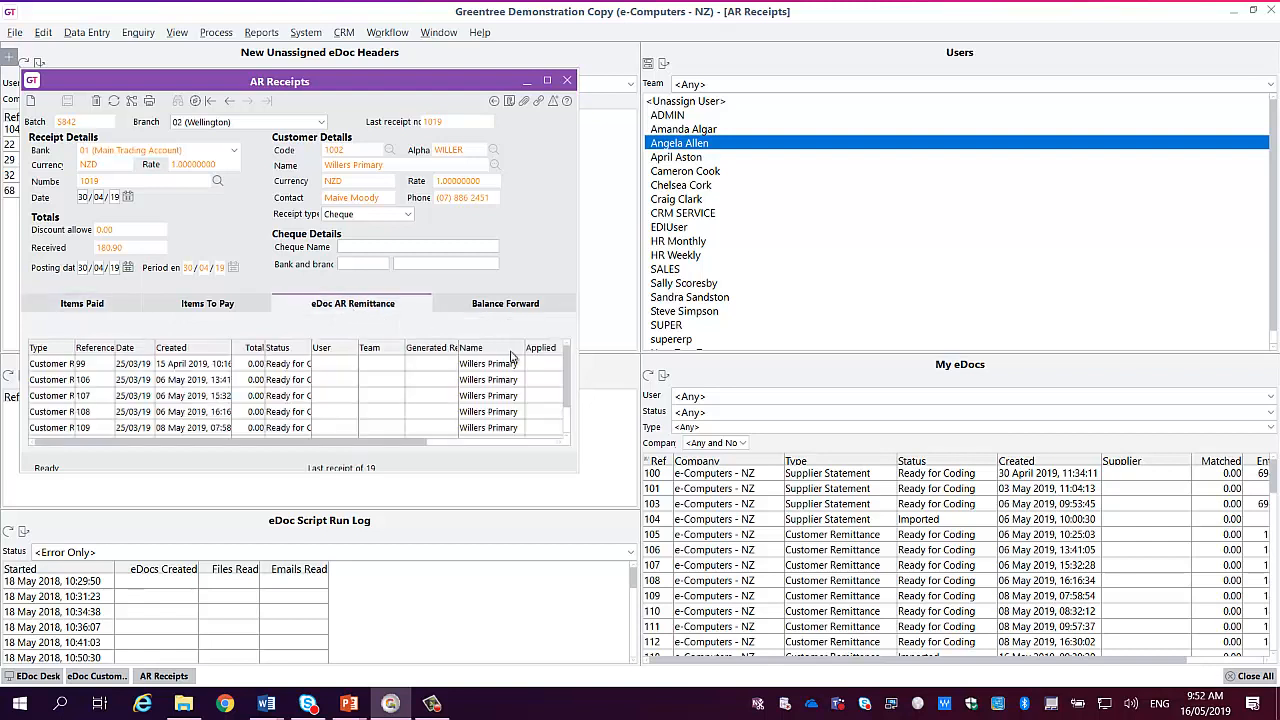
pyautogui.moveTo(567, 380); pyautogui.dragTo(570, 418)
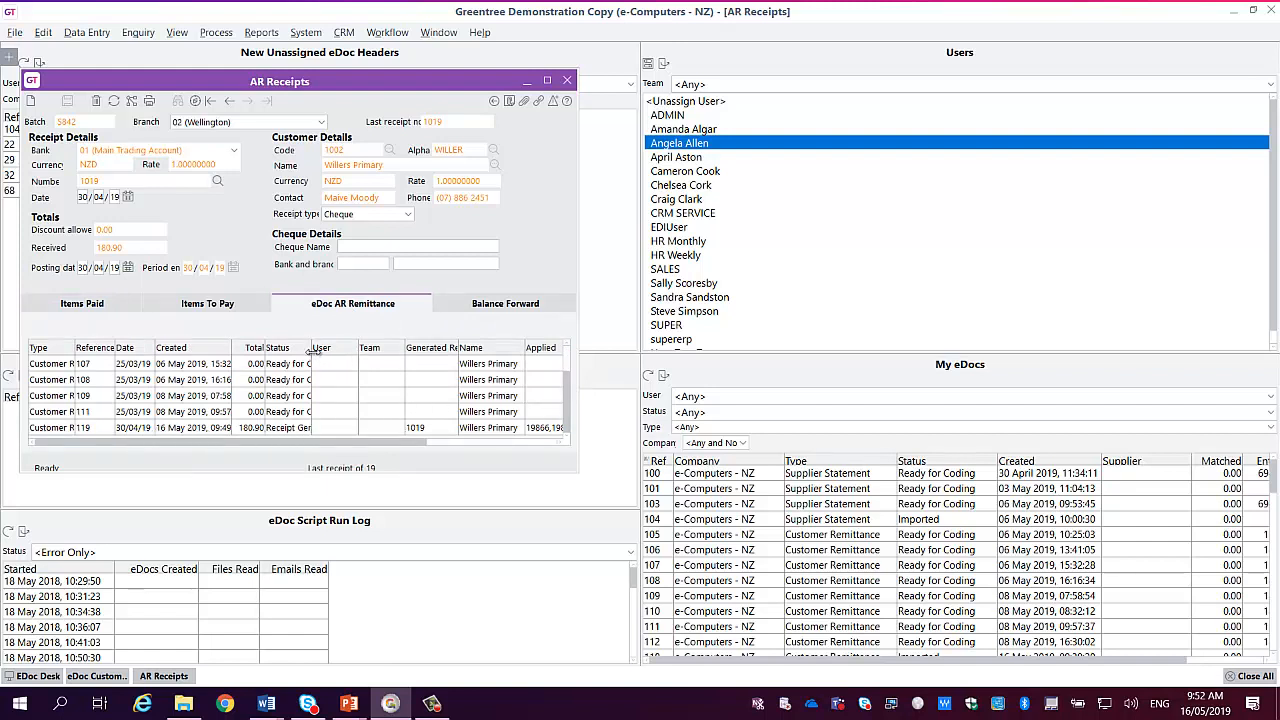
pyautogui.moveTo(312, 348); pyautogui.dragTo(366, 348)
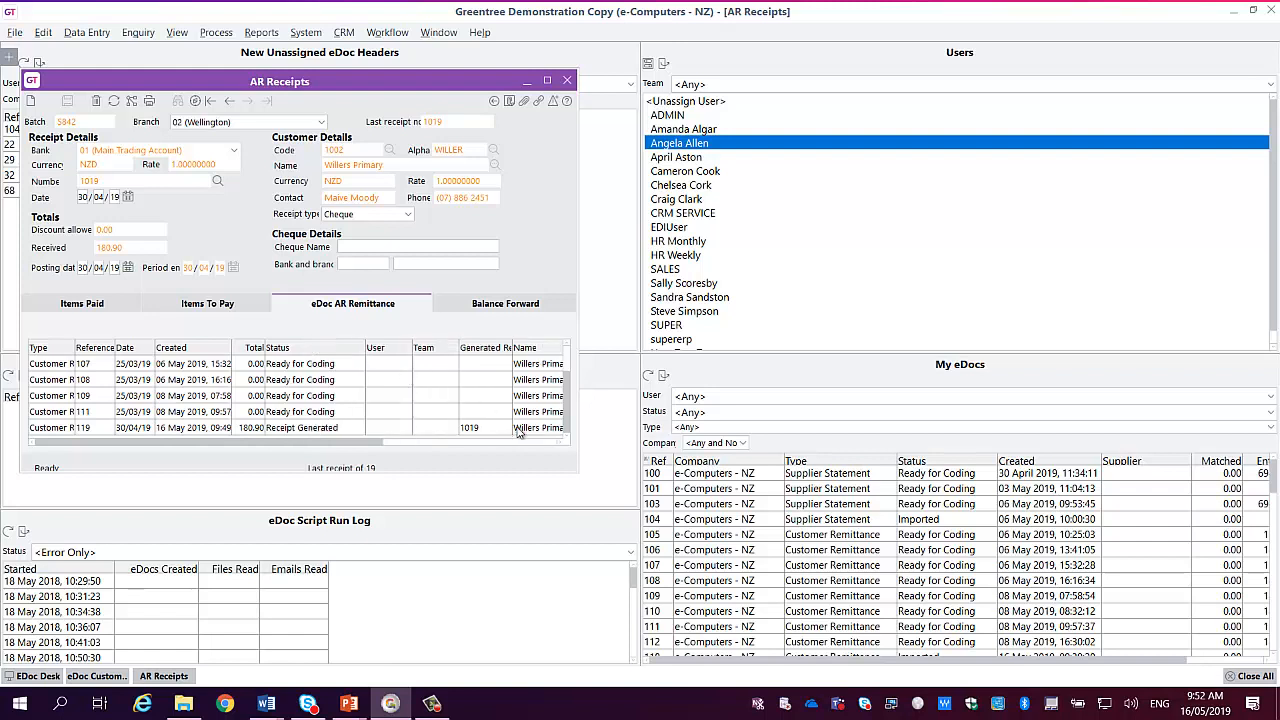
pyautogui.doubleClick(194, 428)
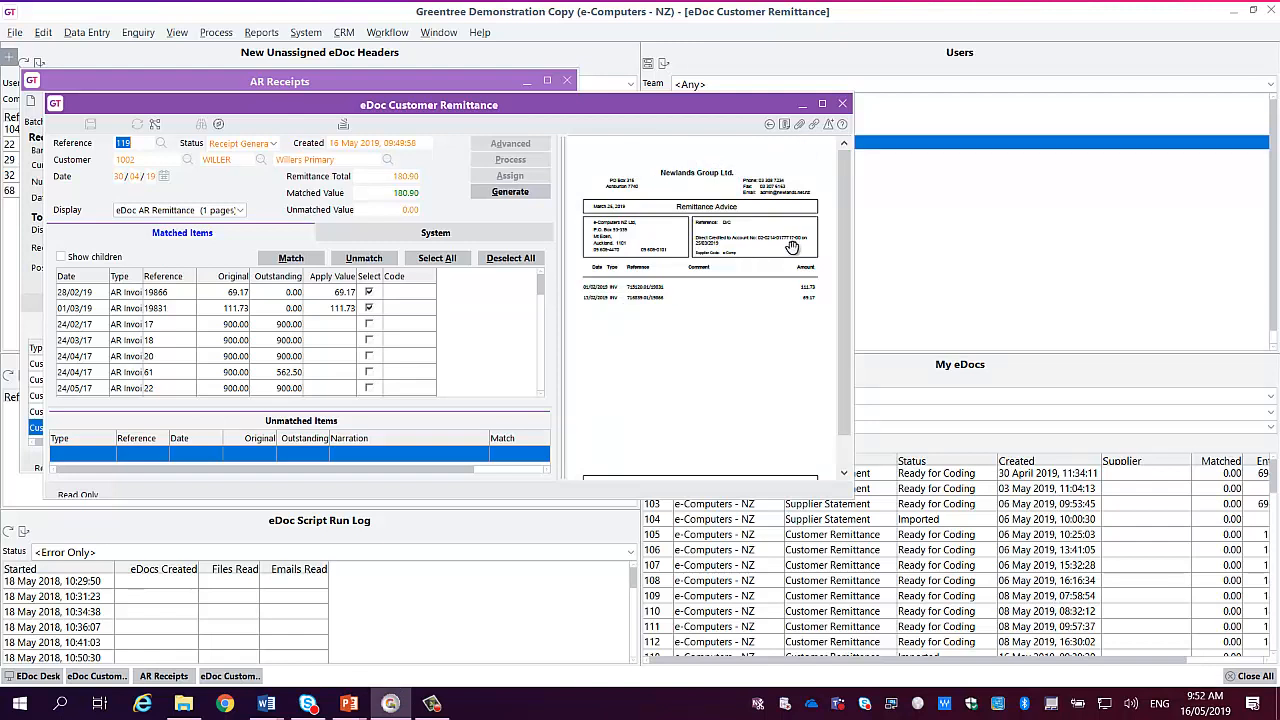
pyautogui.click(843, 107)
pyautogui.click(75, 308)
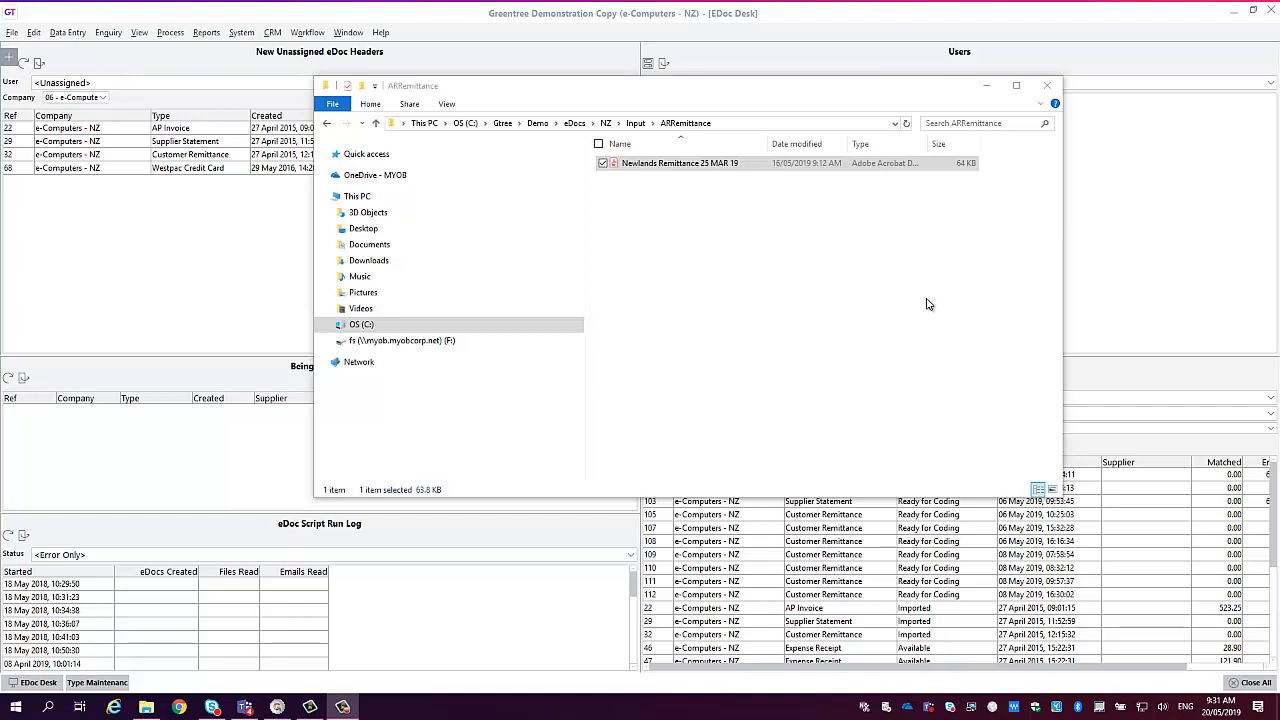
# Return to Greentree's eDoc Desk, refresh the unassigned headers, and open Customer Remittance 123 from My eDocs in a maximised window.
pyautogui.click(446, 20)
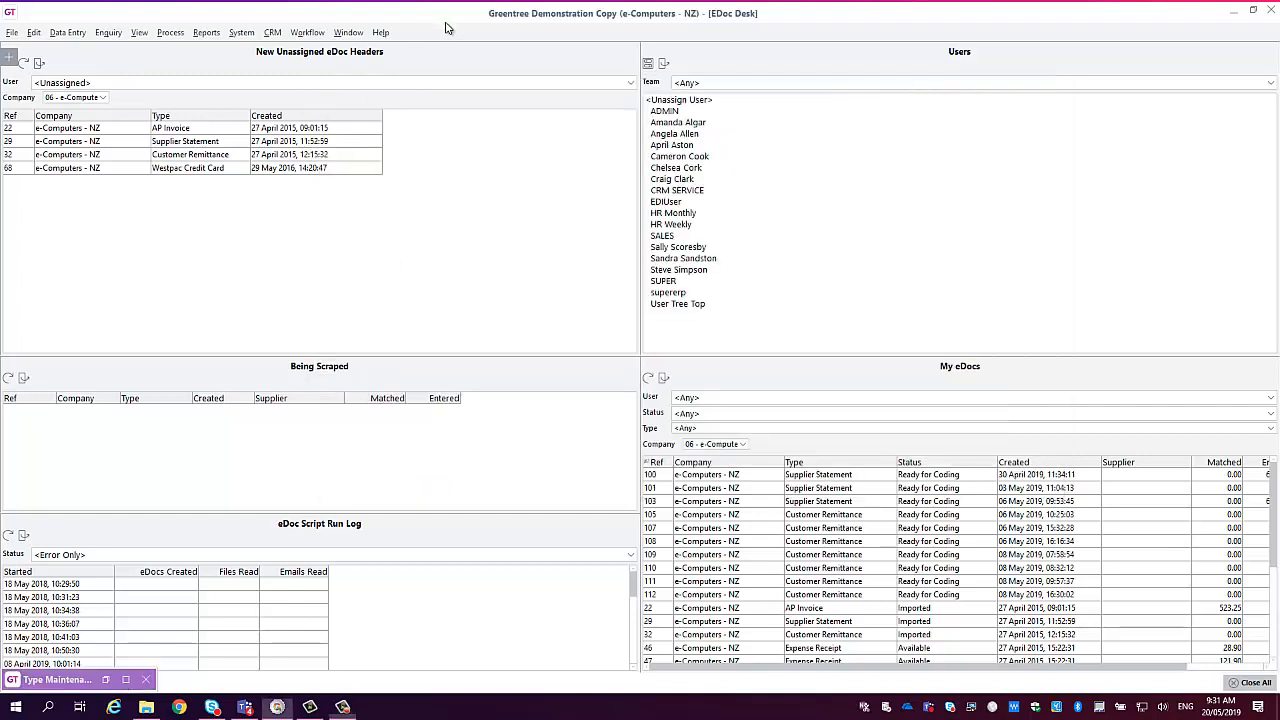
pyautogui.click(25, 63)
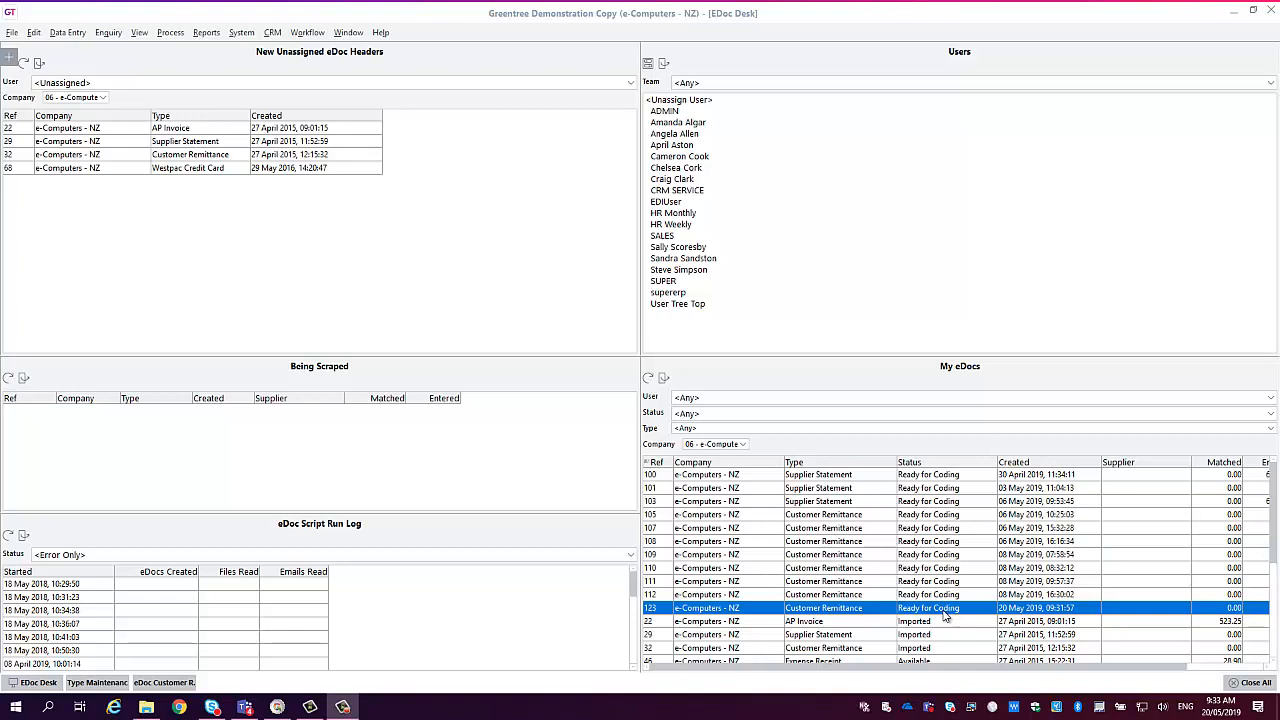
pyautogui.doubleClick(752, 613)
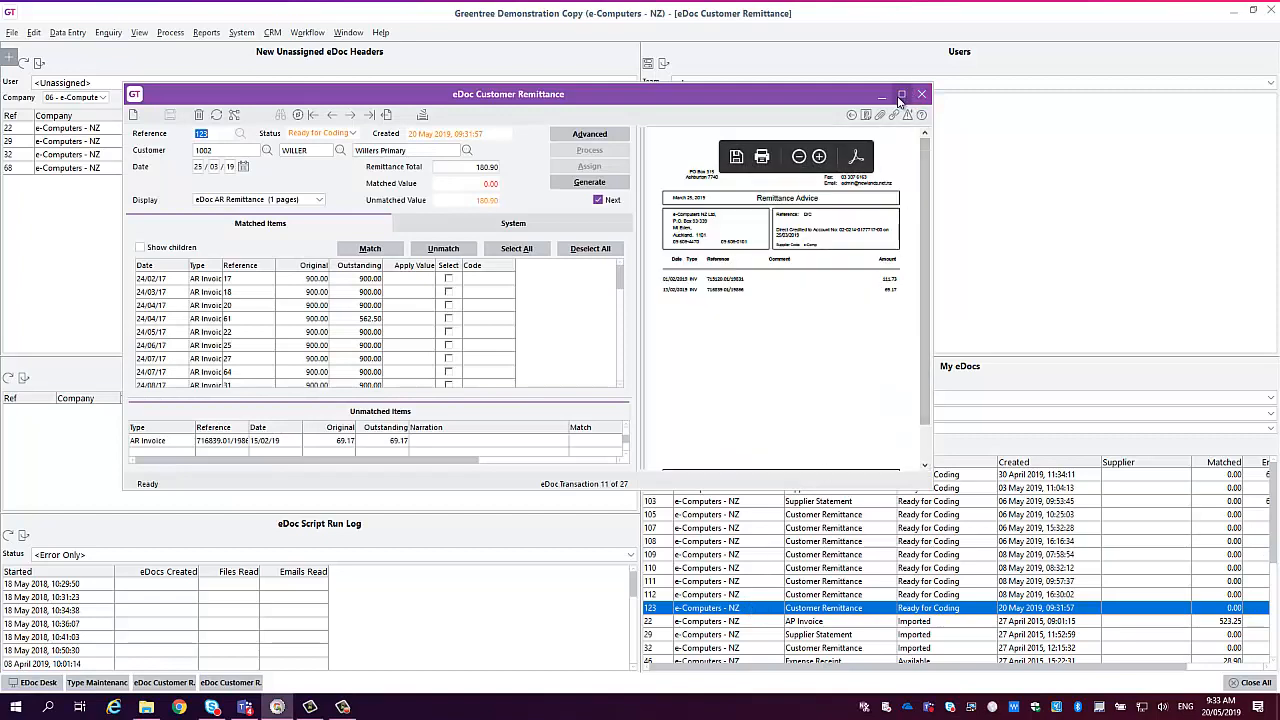
pyautogui.click(900, 95)
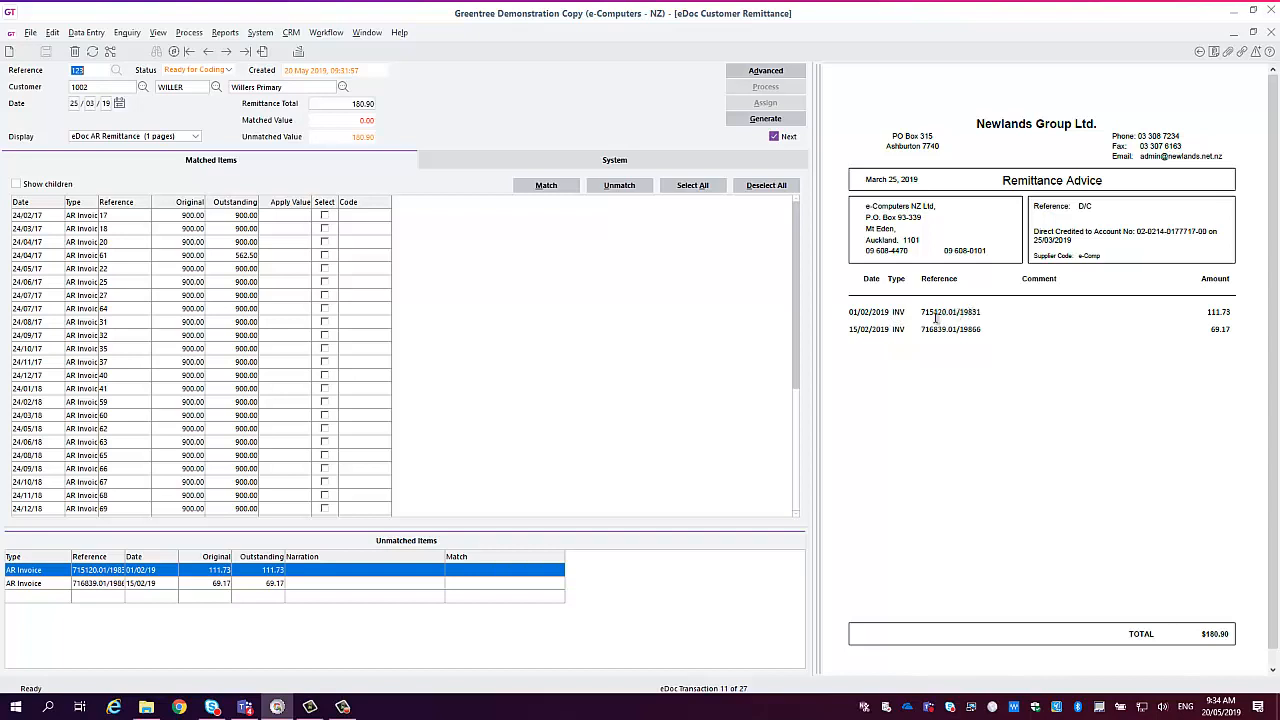
# Widen the Type column in the remittance's matched items list to show the full transaction types.
pyautogui.click(118, 86)
pyautogui.click(118, 86)
pyautogui.moveTo(97, 202); pyautogui.dragTo(124, 208)
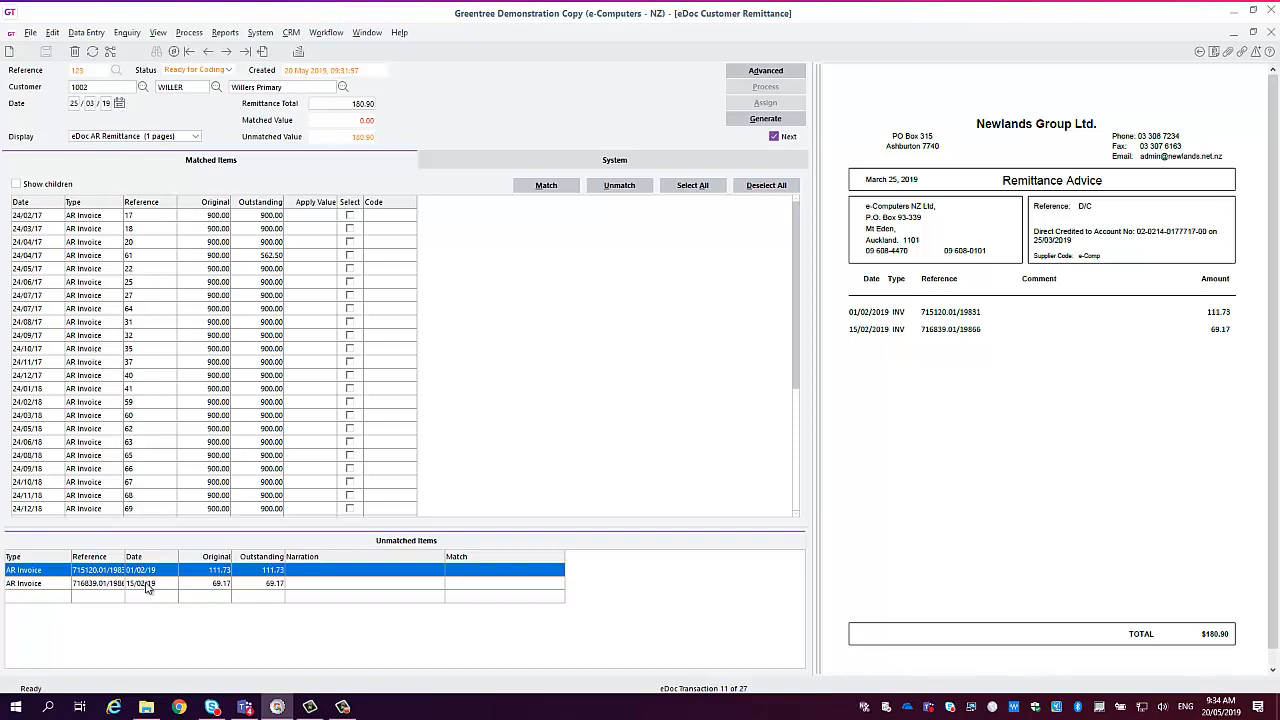
# Widen the unmatched items' Reference column, and display the Customer Remittance type's Scrape Integration settings in Type Maintenance.
pyautogui.moveTo(125, 556); pyautogui.dragTo(152, 557)
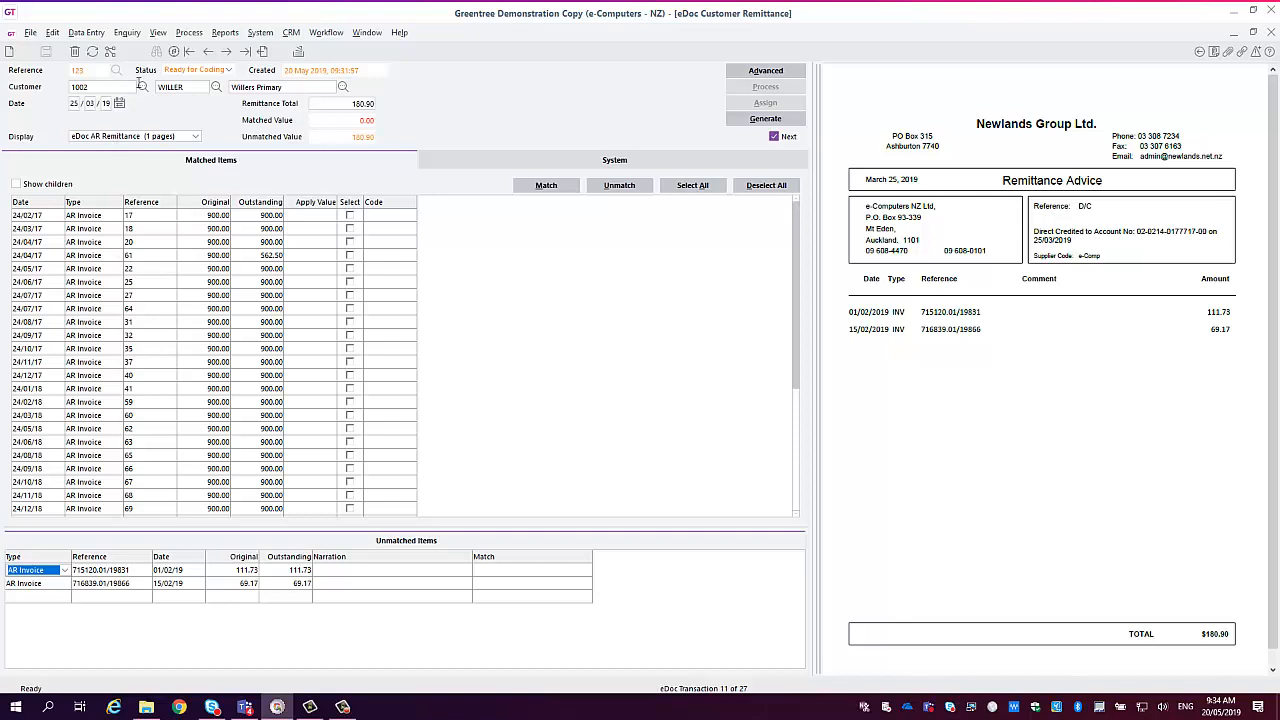
pyautogui.click(368, 33)
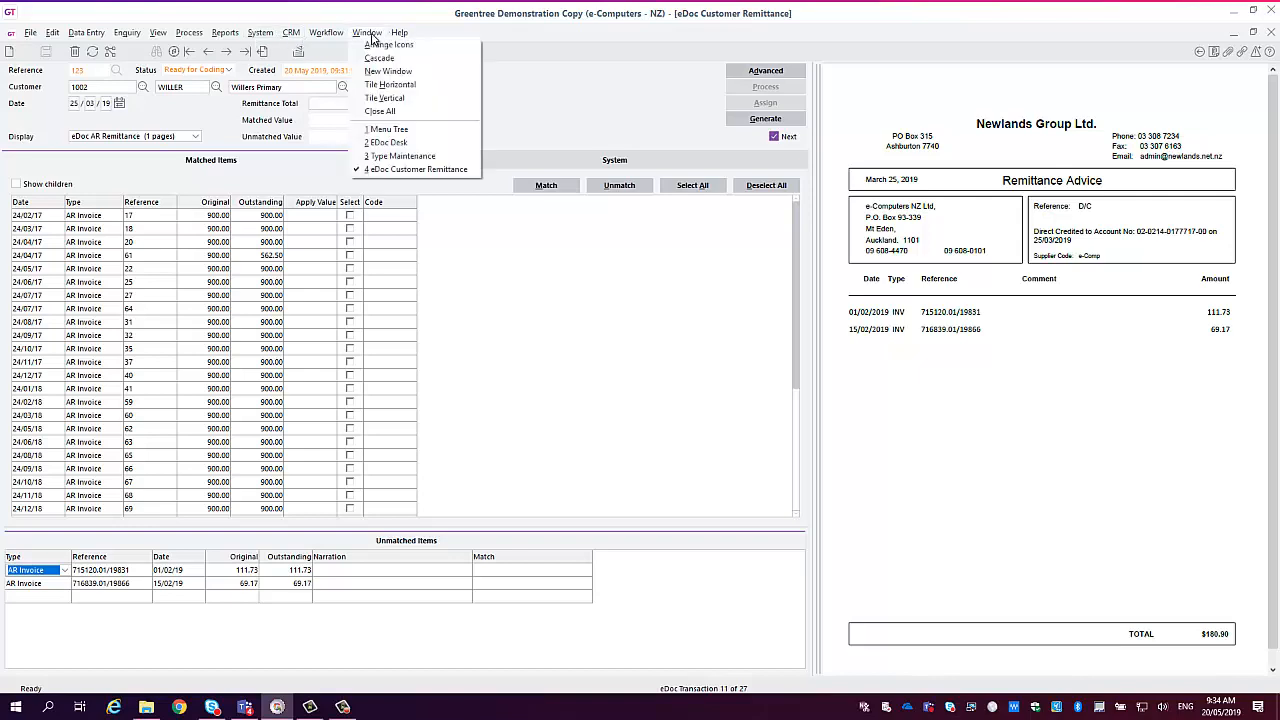
pyautogui.click(418, 158)
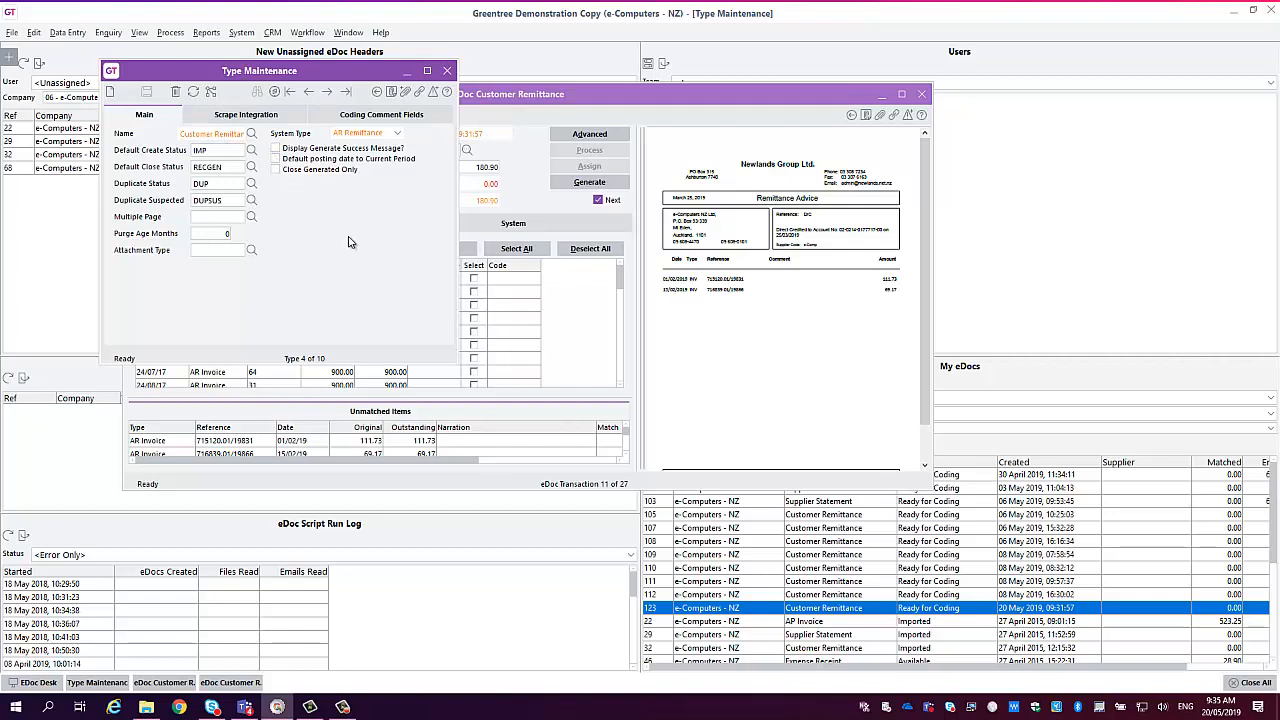
pyautogui.click(240, 116)
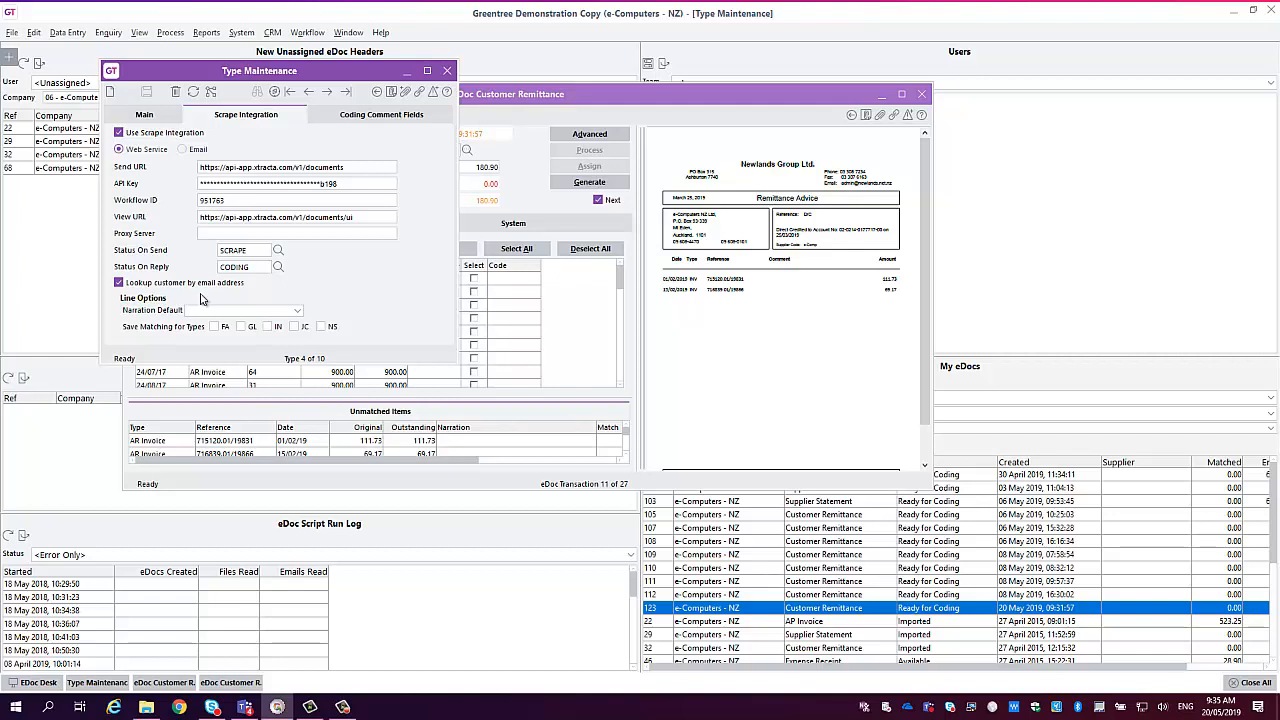
# Close Type Maintenance and maximise the eDoc Customer Remittance window.
pyautogui.click(447, 72)
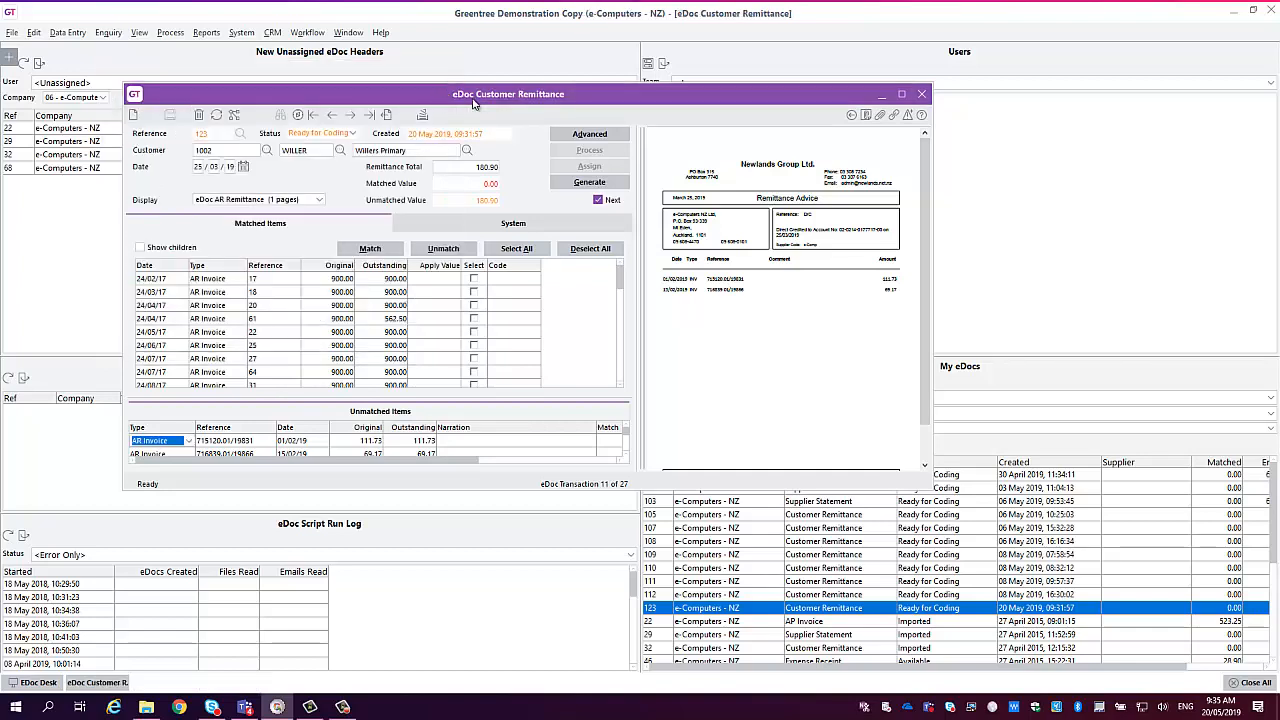
pyautogui.click(472, 98)
pyautogui.doubleClick(472, 98)
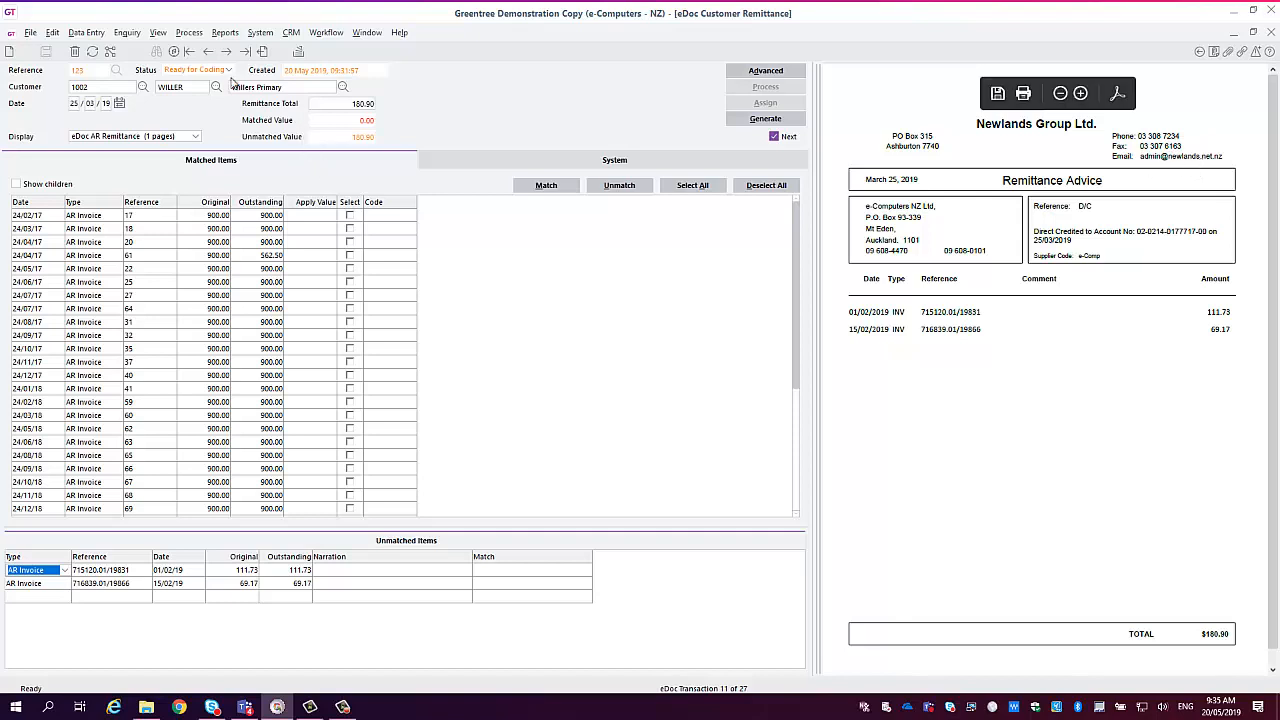
# Look up Willers Primary in Customer Maintenance, review the email addresses in its eDocs setup, and return to the remittance.
pyautogui.click(99, 33)
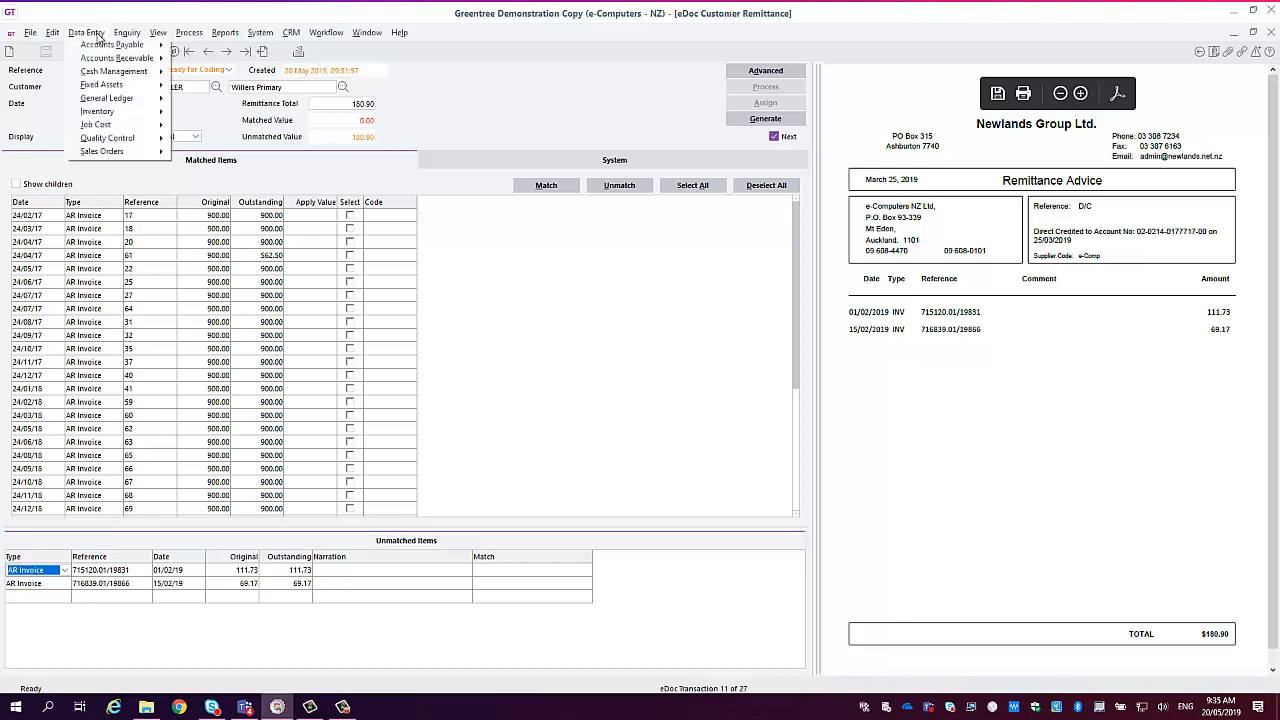
pyautogui.moveTo(110, 58)
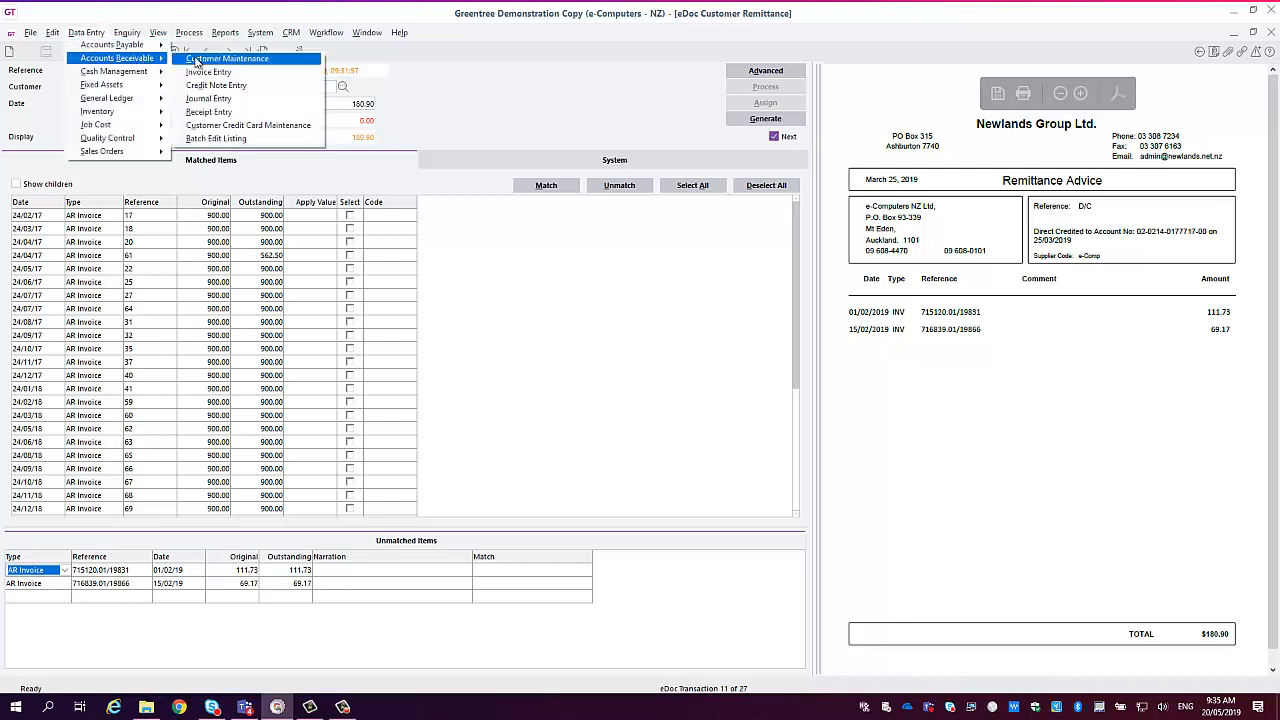
pyautogui.click(192, 58)
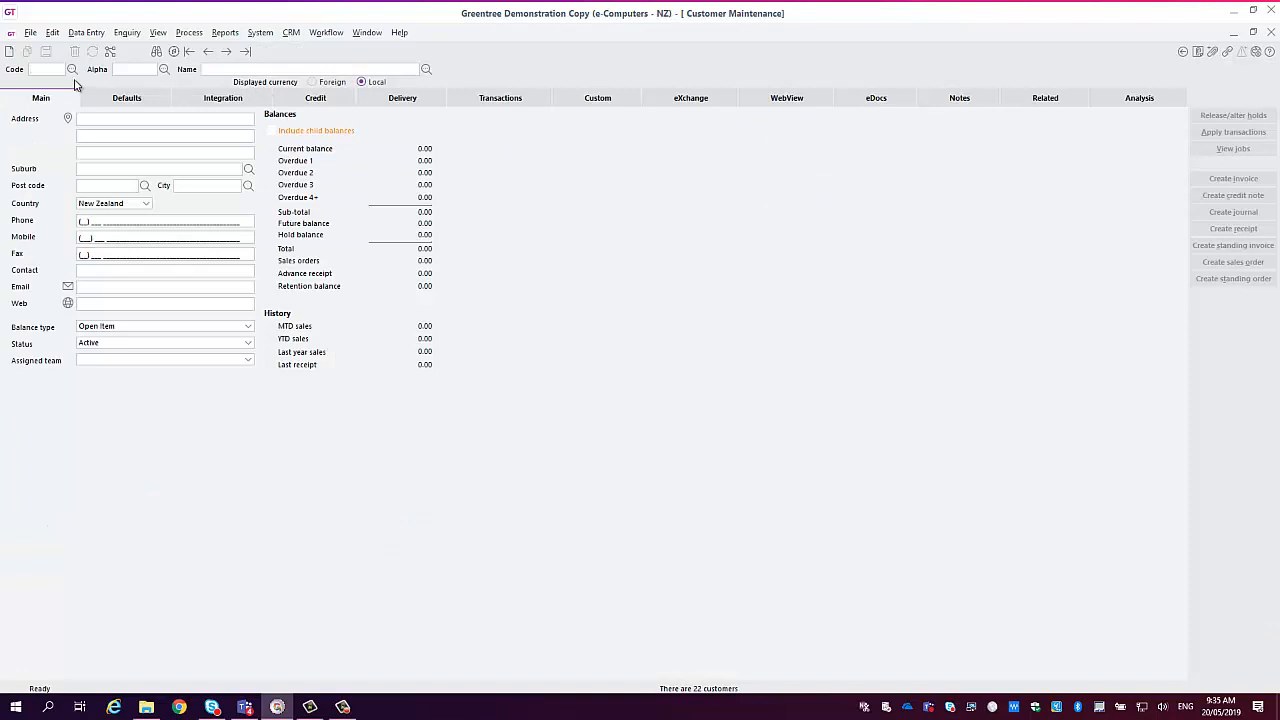
pyautogui.click(72, 70)
pyautogui.click(50, 111)
pyautogui.click(877, 106)
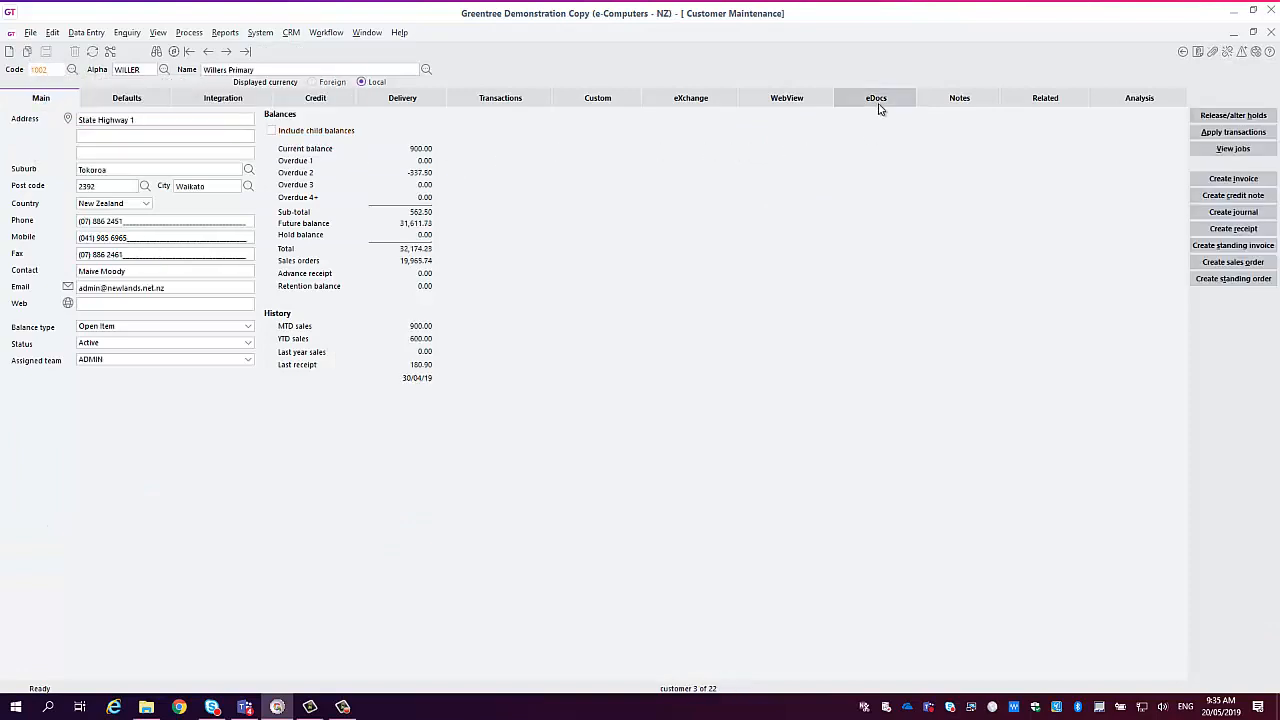
pyautogui.click(884, 126)
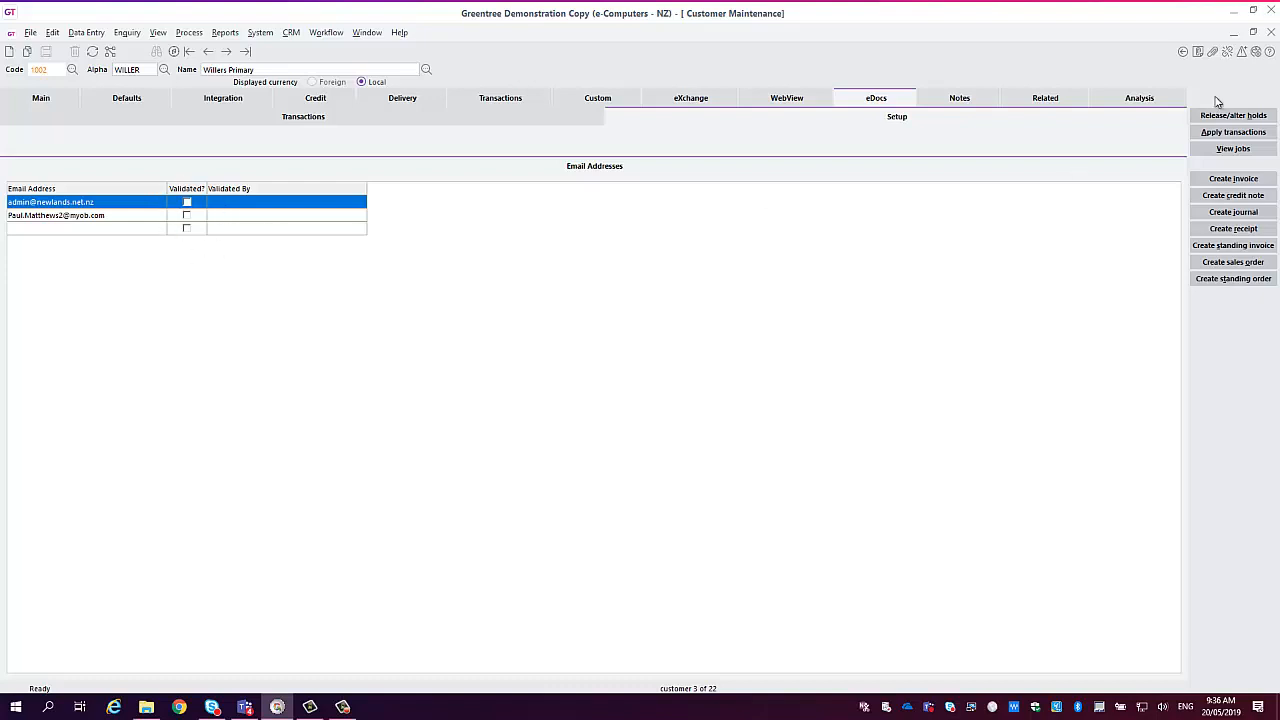
pyautogui.click(1272, 36)
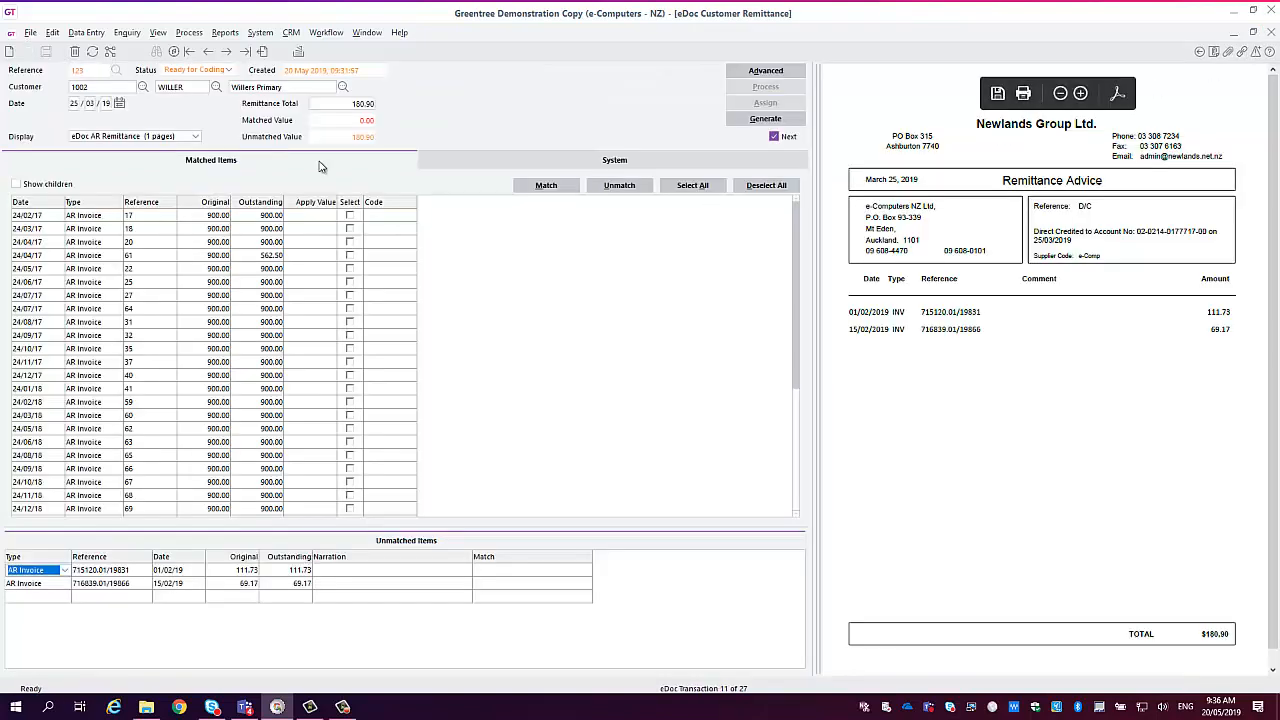
# Examine the customer's outstanding invoices from early 2019 in the matched items, widening the Reference column to read the full references.
pyautogui.click(104, 88)
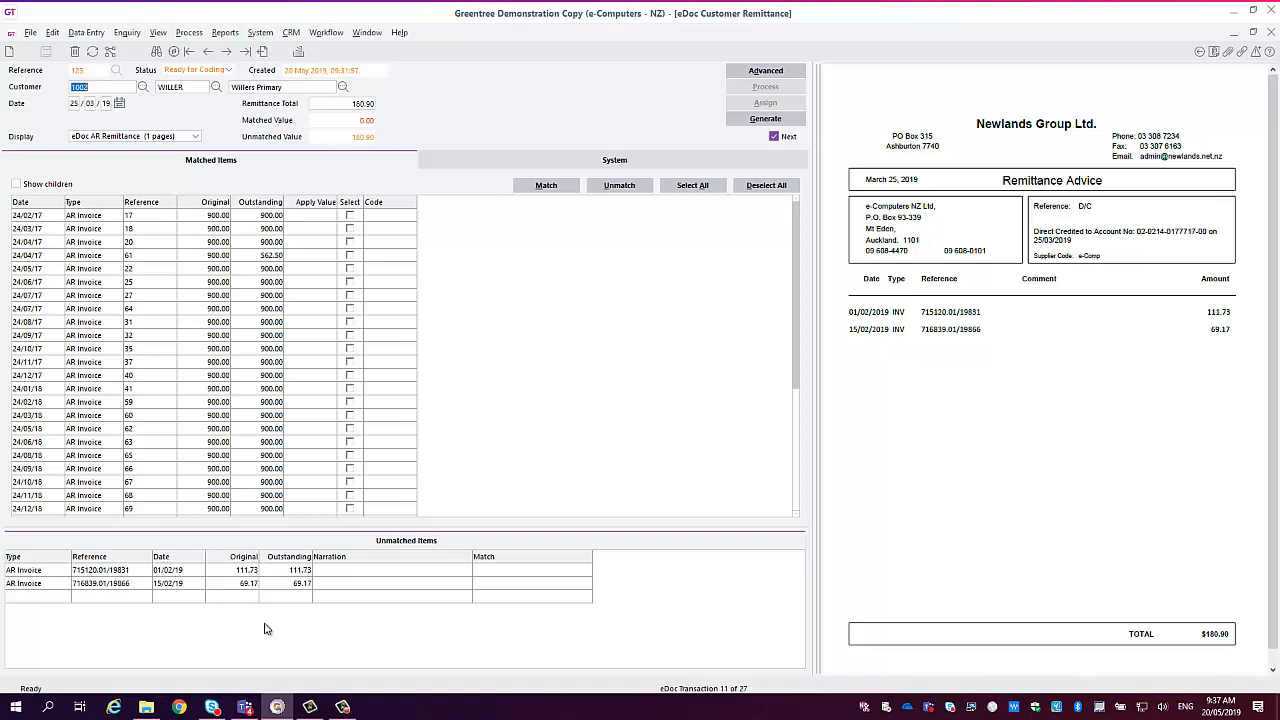
pyautogui.moveTo(800, 351); pyautogui.dragTo(800, 438)
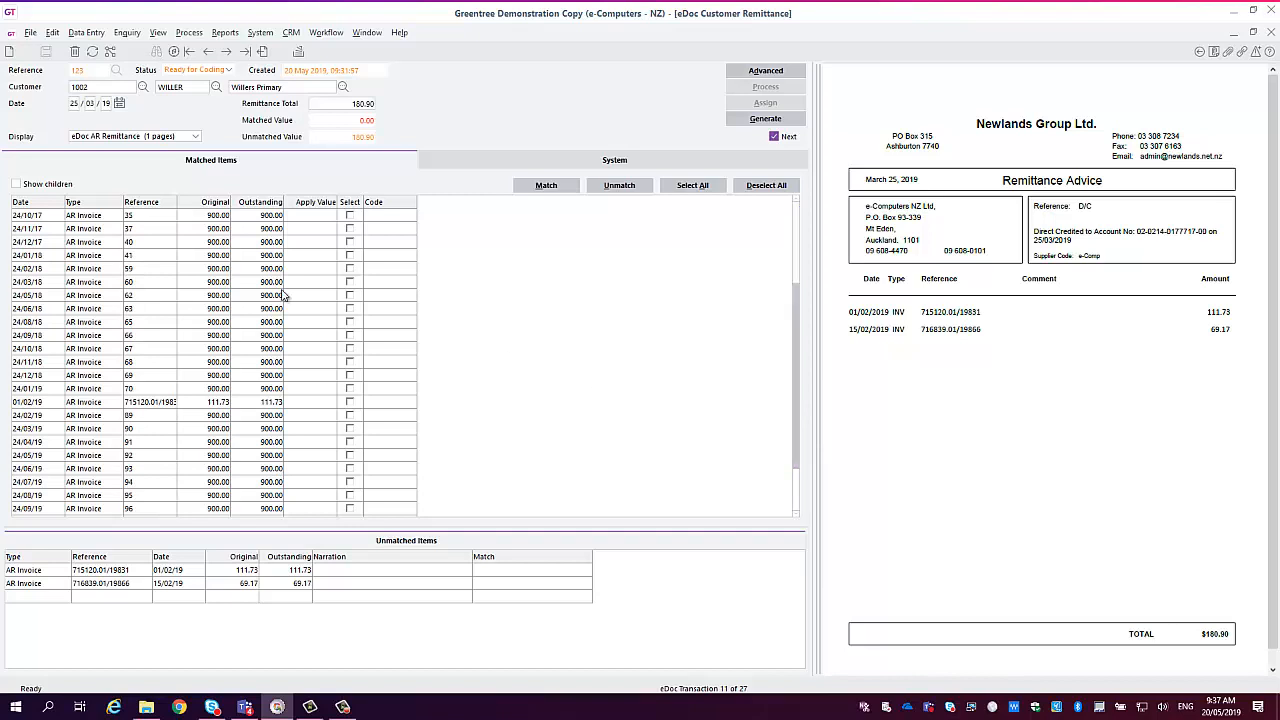
pyautogui.moveTo(180, 202); pyautogui.dragTo(202, 202)
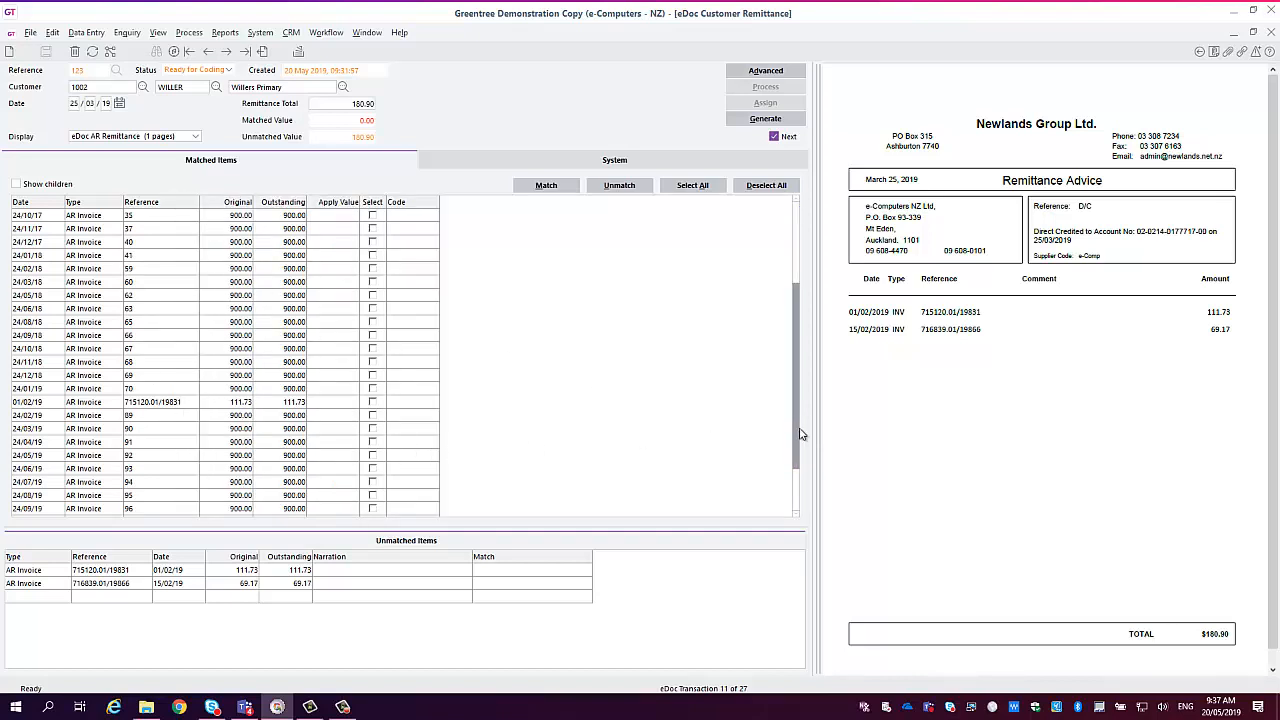
pyautogui.moveTo(797, 434); pyautogui.dragTo(797, 451)
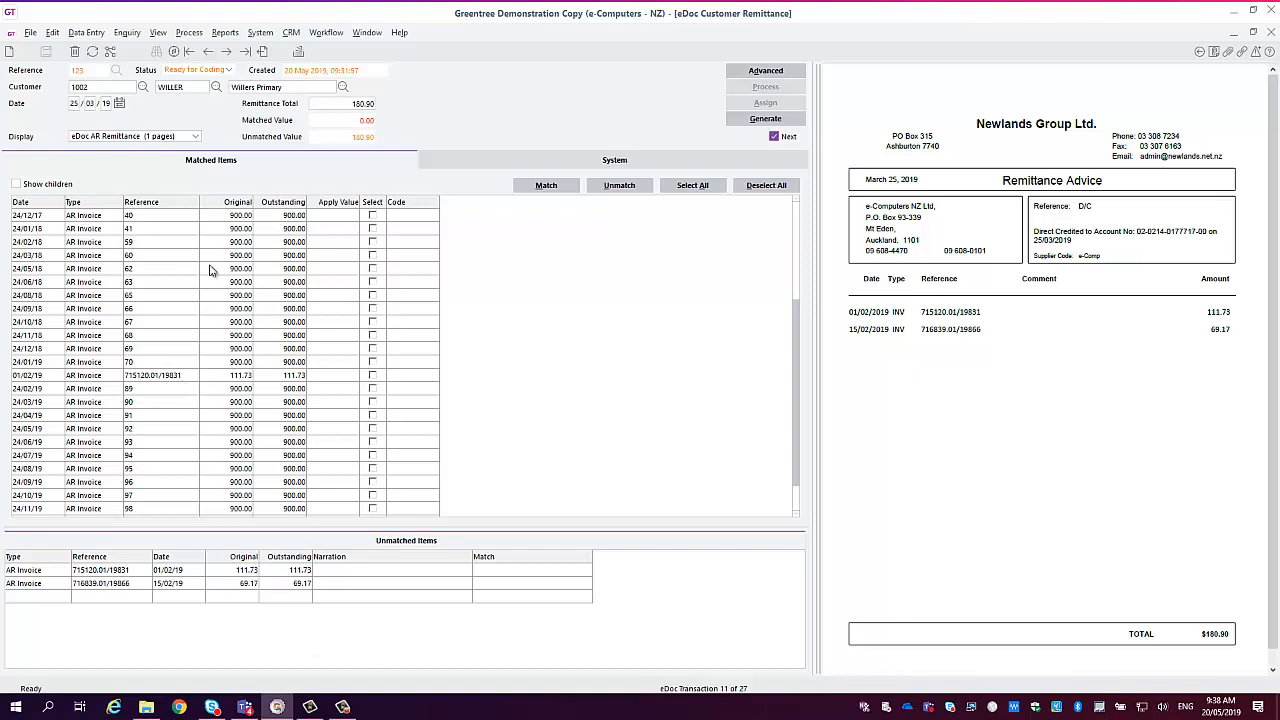
# Include child customers' transactions in the matched items and match the remittance lines against the outstanding invoices.
pyautogui.click(48, 186)
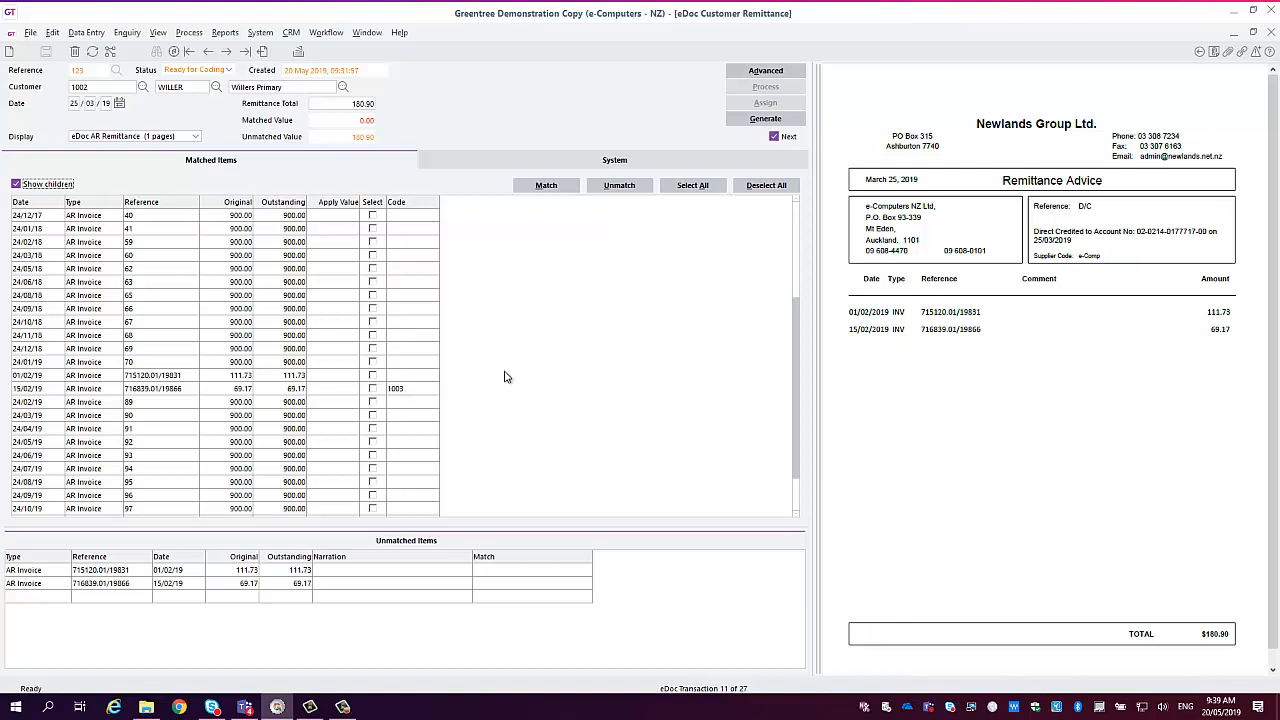
pyautogui.click(546, 186)
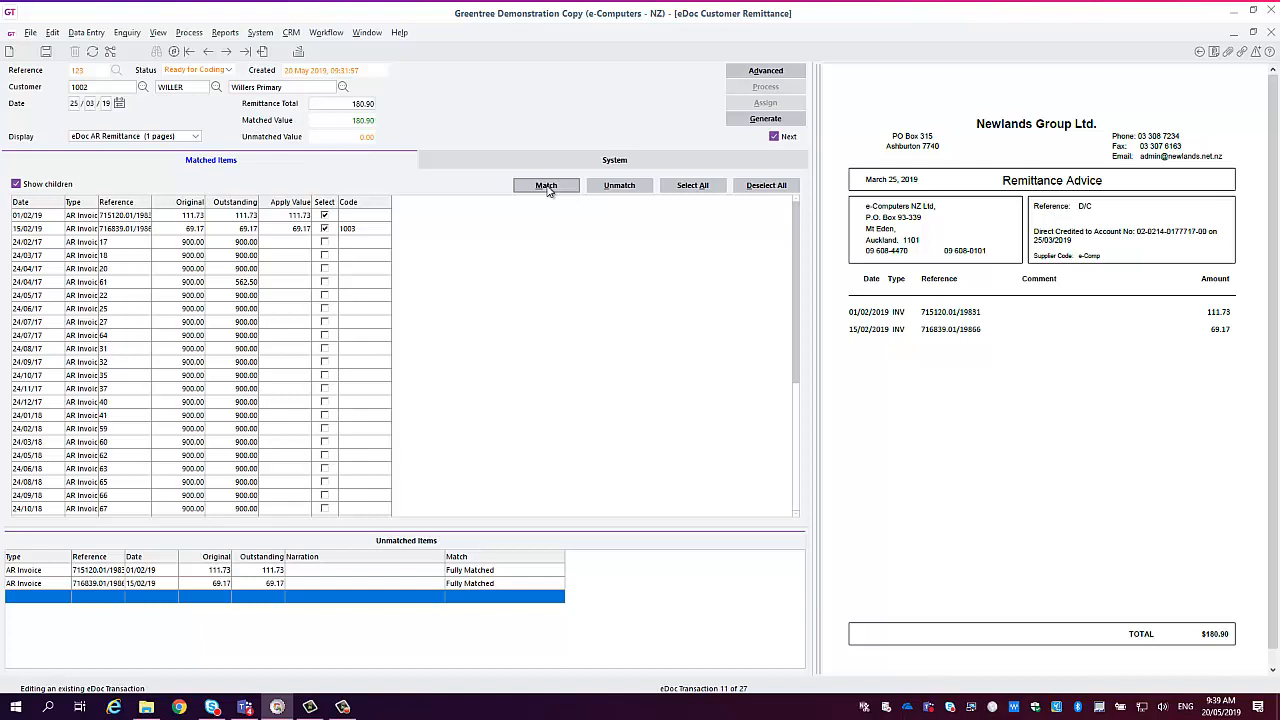
pyautogui.click(546, 186)
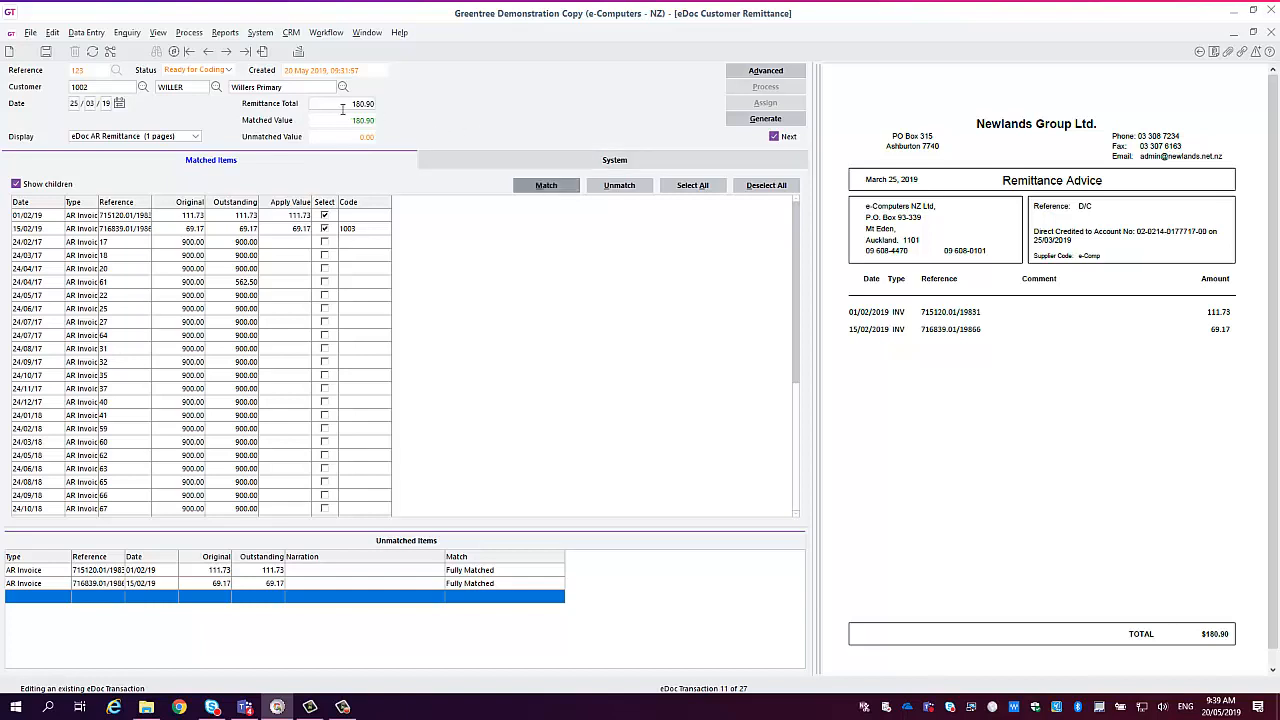